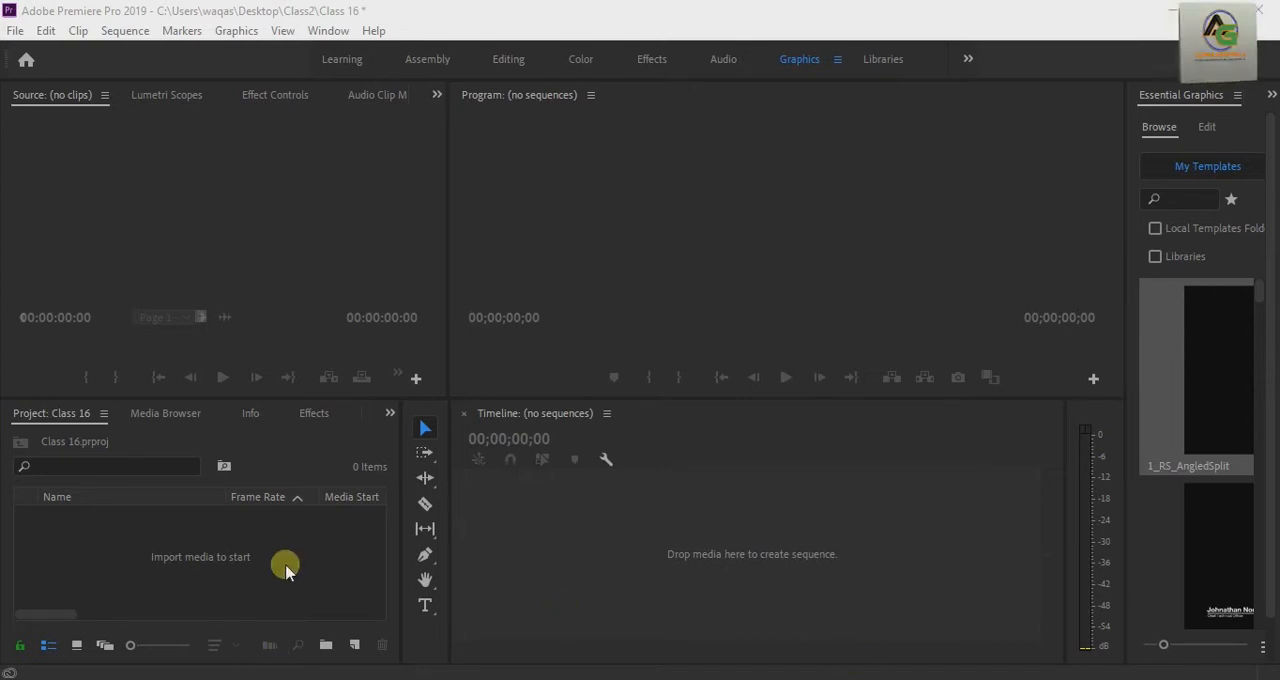
Step: Import the audio file Yaadgar Saleeb master from its video folder on Local Disk (E:) into the project
{"action": "left_click", "coordinate": [275, 572]}
{"action": "left_click", "coordinate": [285, 590]}
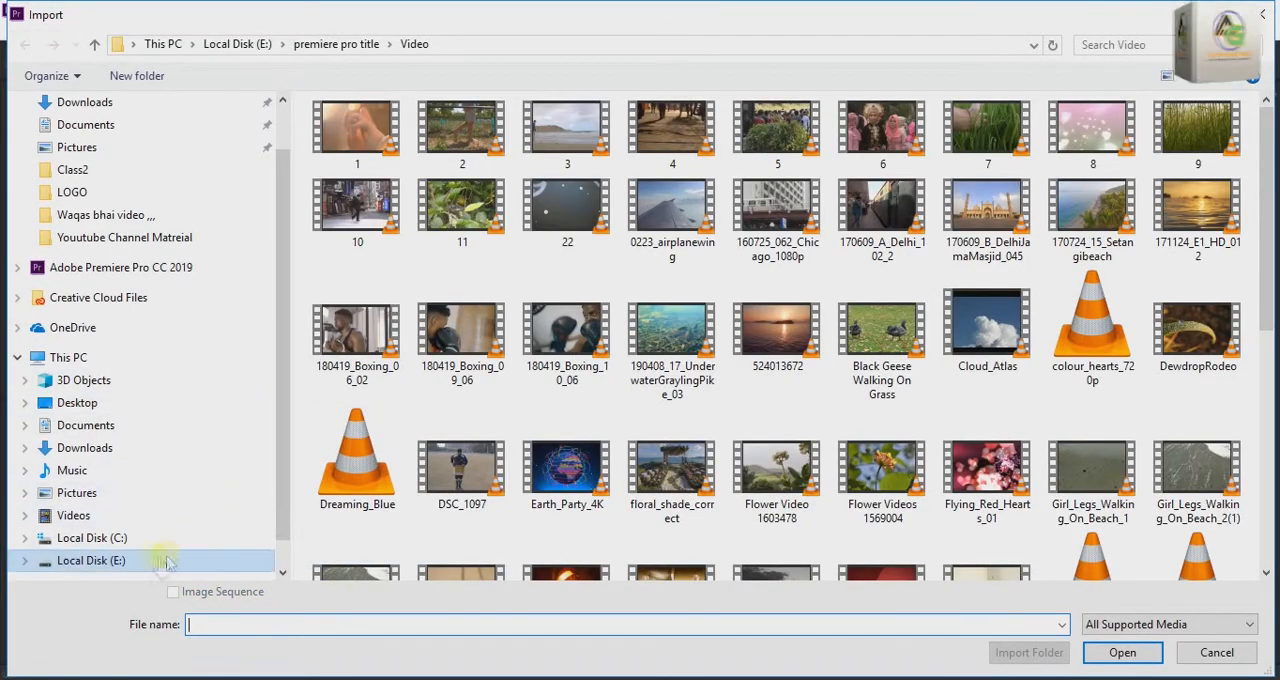
{"action": "left_click", "coordinate": [105, 561]}
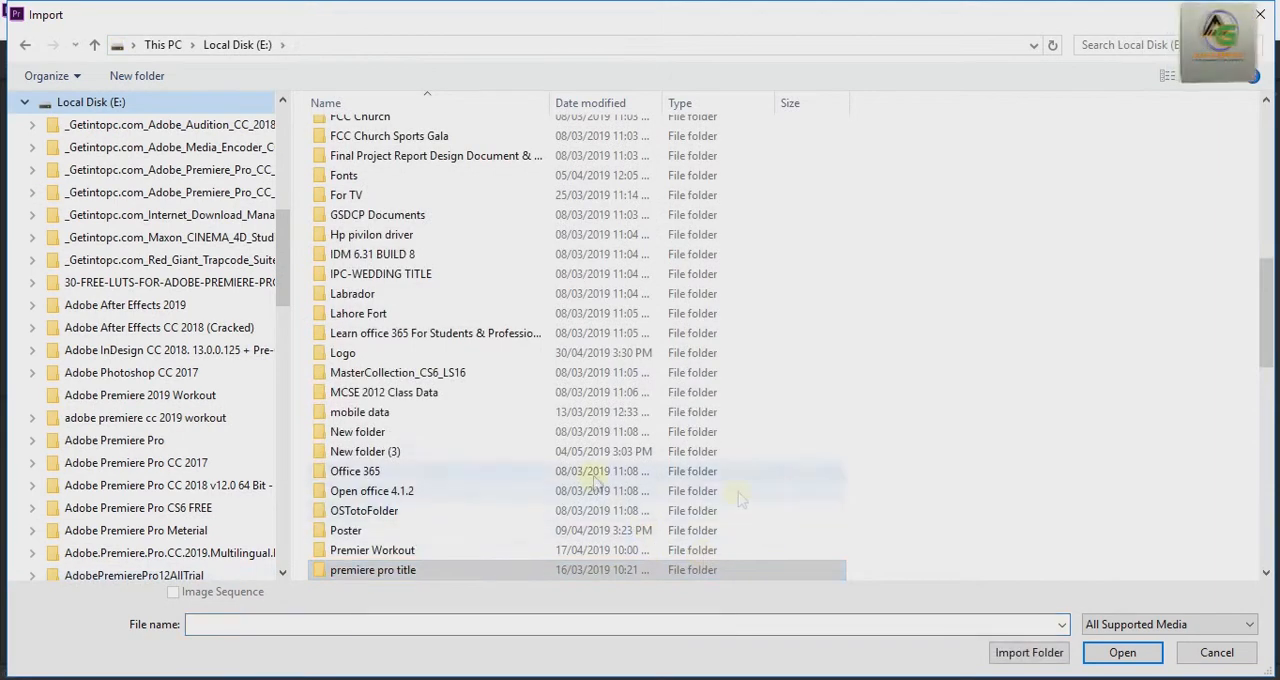
{"action": "scroll", "coordinate": [400, 143], "scroll_direction": "down", "scroll_amount": 11}
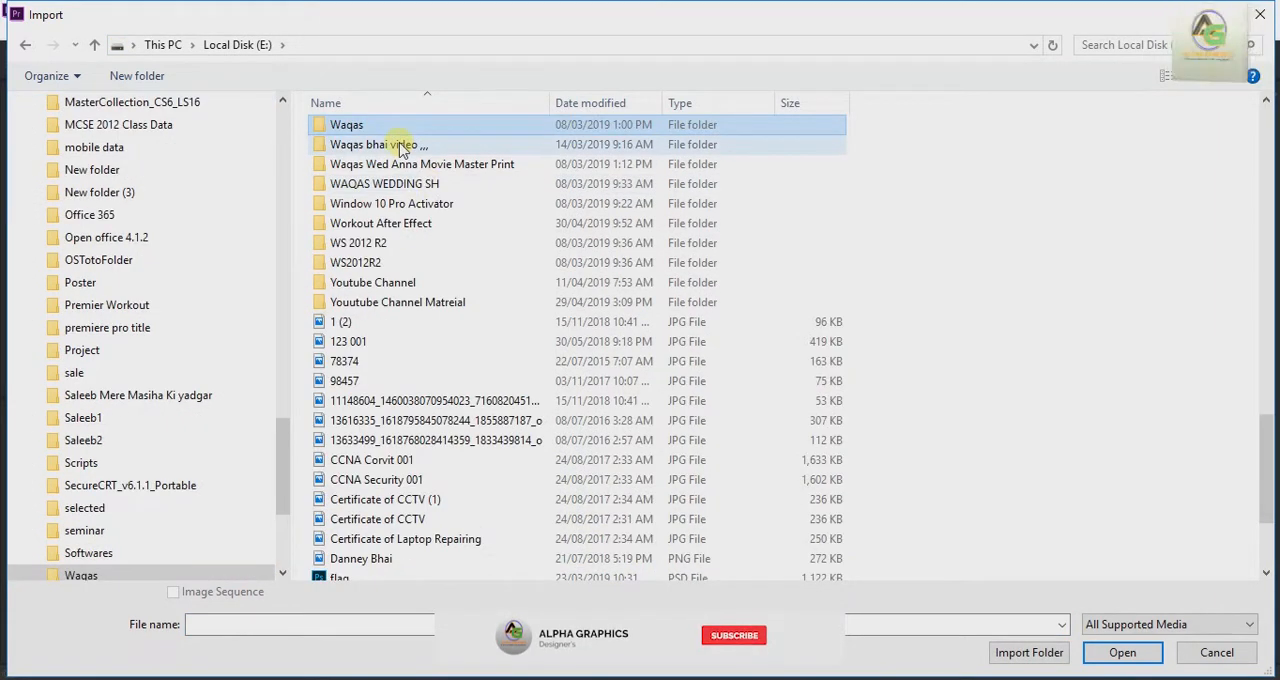
{"action": "left_click", "coordinate": [398, 143]}
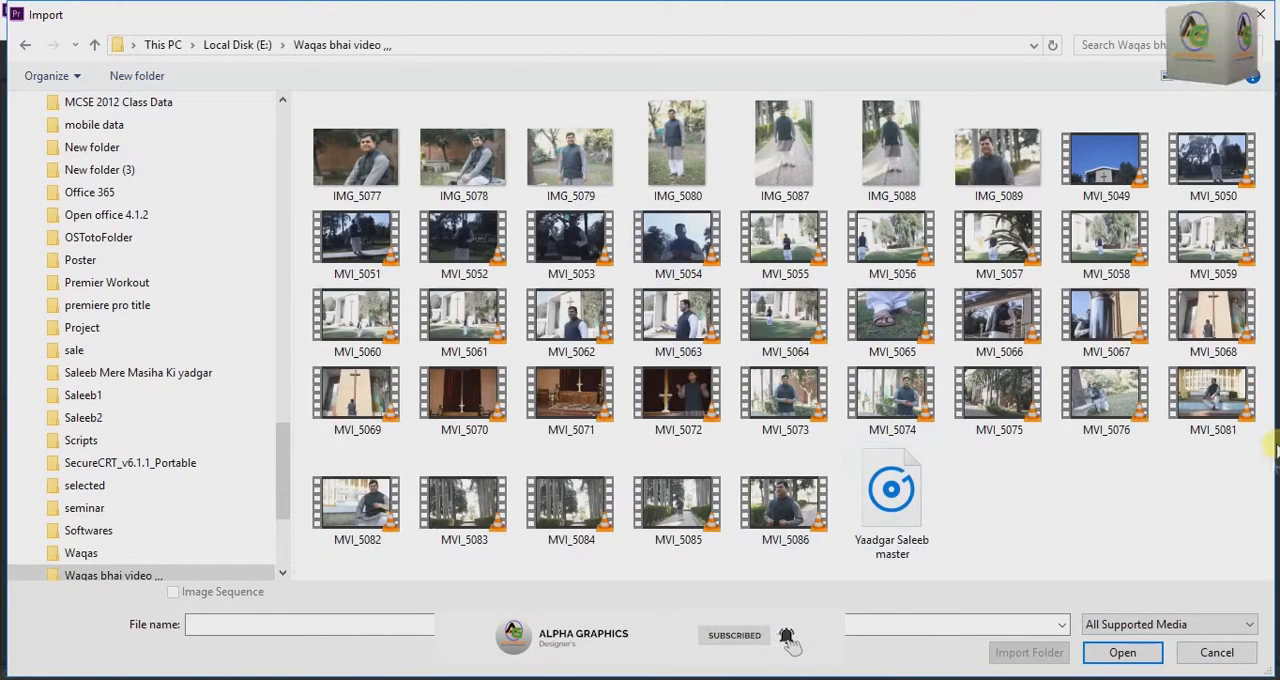
{"action": "double_click", "coordinate": [896, 516]}
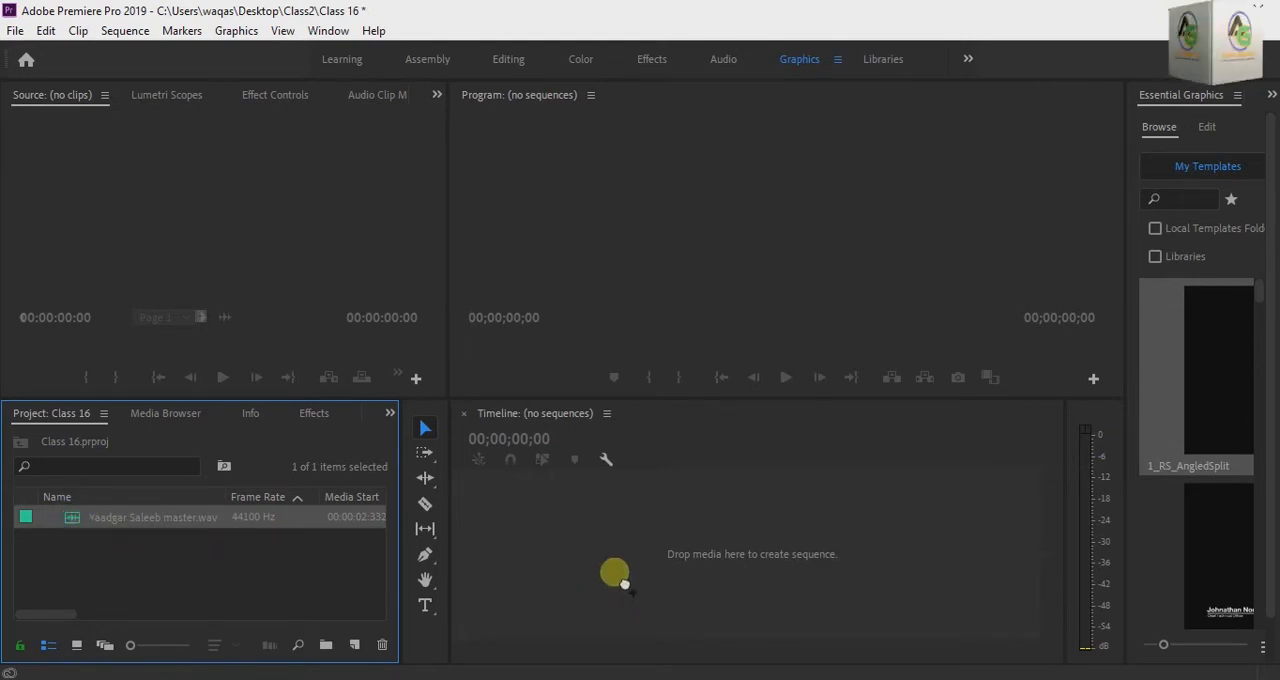
Step: Create a new sequence from Yaadgar Saleeb master.wav and play about 20 seconds of it from the start
{"action": "left_click_drag", "start_coordinate": [620, 580], "coordinate": [605, 570]}
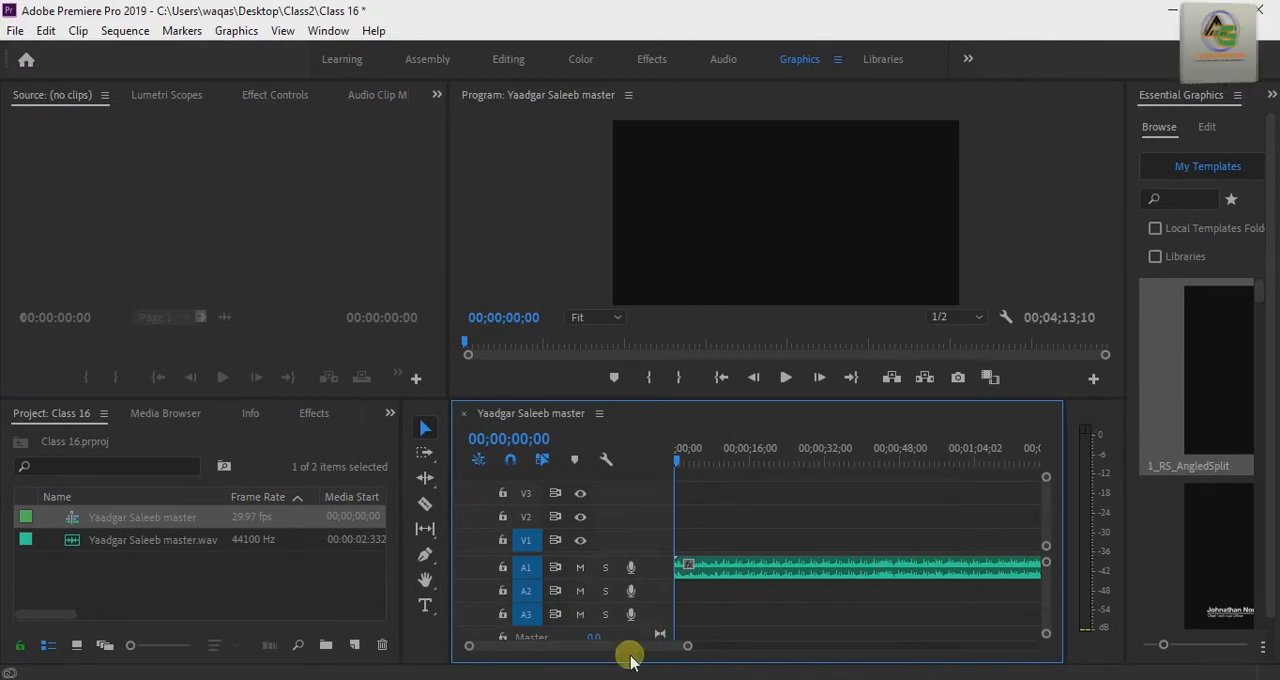
{"action": "key", "text": "space"}
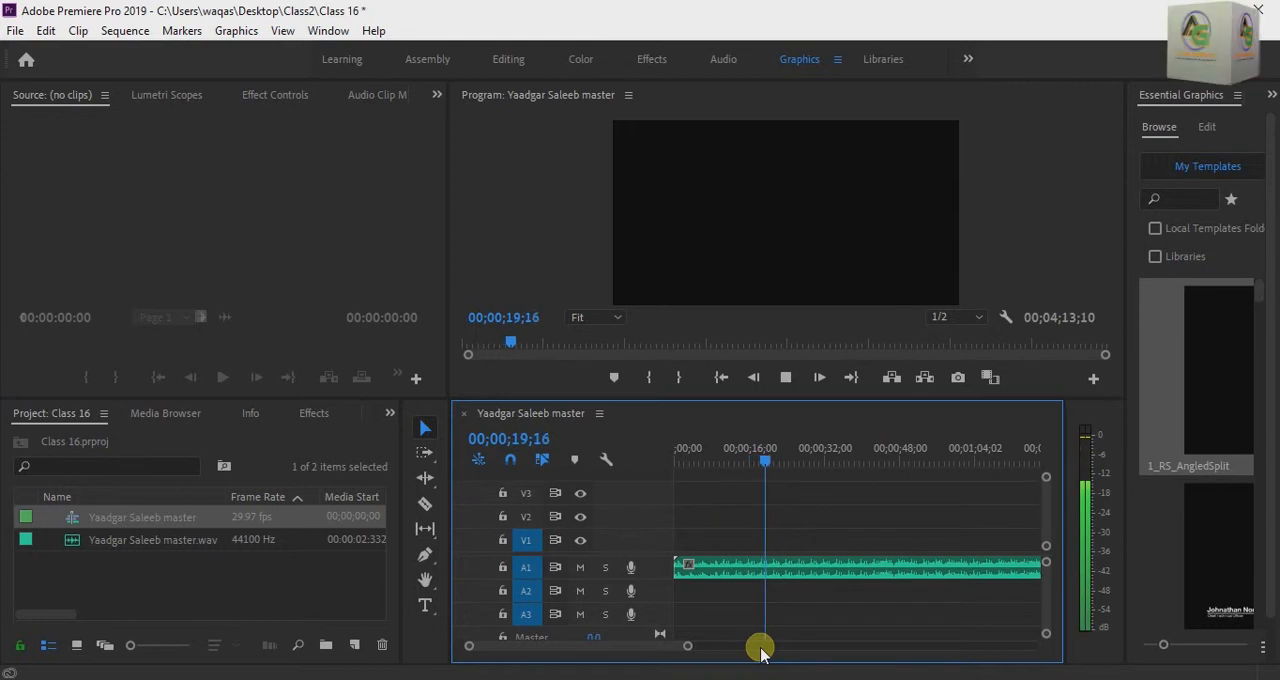
{"action": "key", "text": "space"}
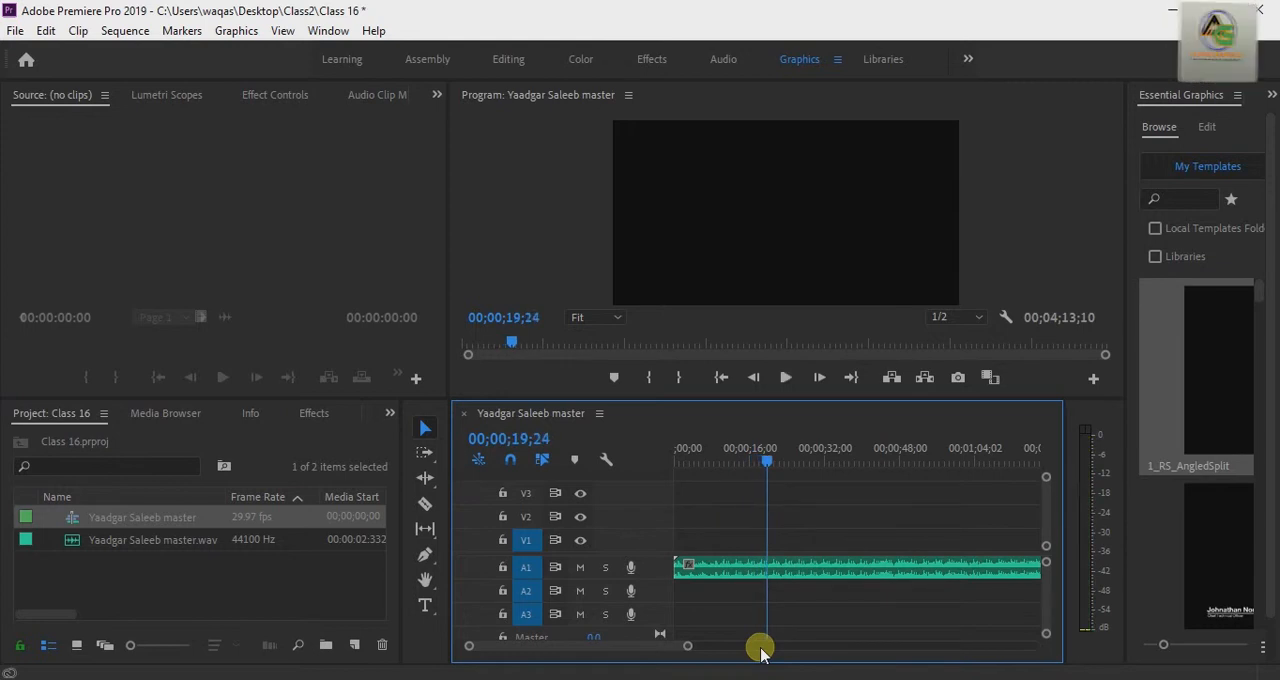
Step: Import the video clips MVI_5073 and MVI_5074 from the same folder as the audio file
{"action": "double_click", "coordinate": [241, 594]}
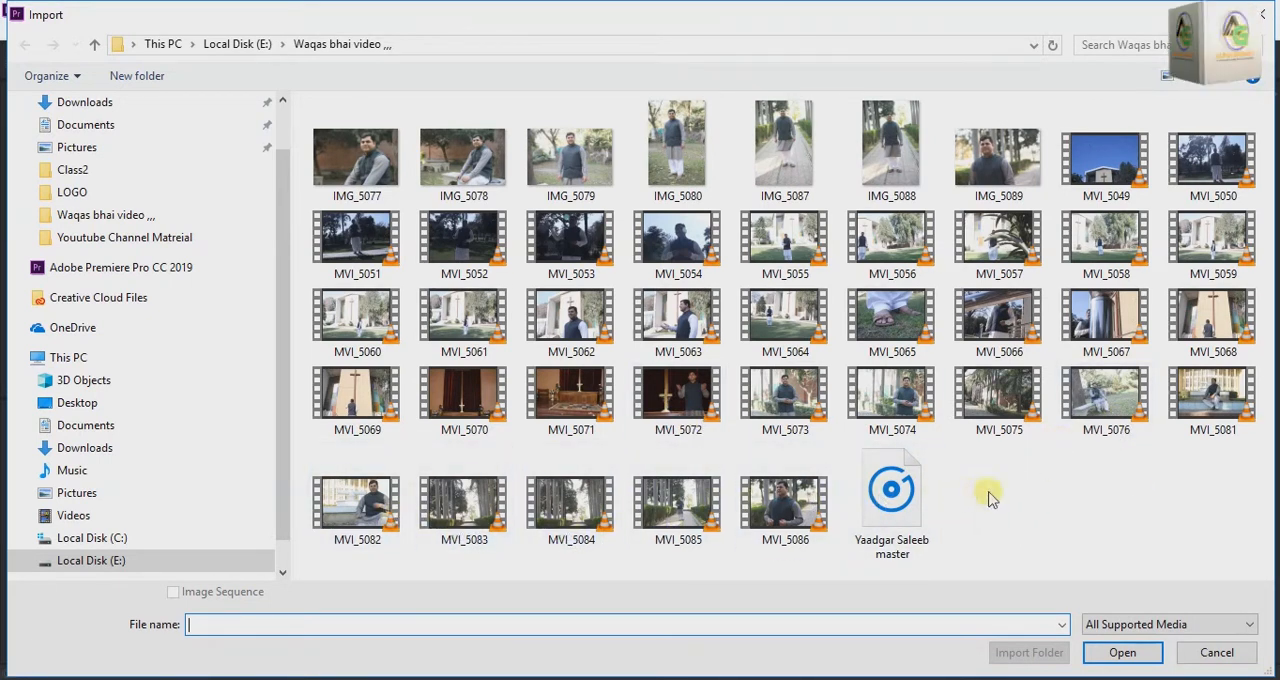
{"action": "left_click", "coordinate": [881, 399]}
{"action": "left_click", "coordinate": [772, 398], "text": "ctrl"}
{"action": "left_click", "coordinate": [1122, 652]}
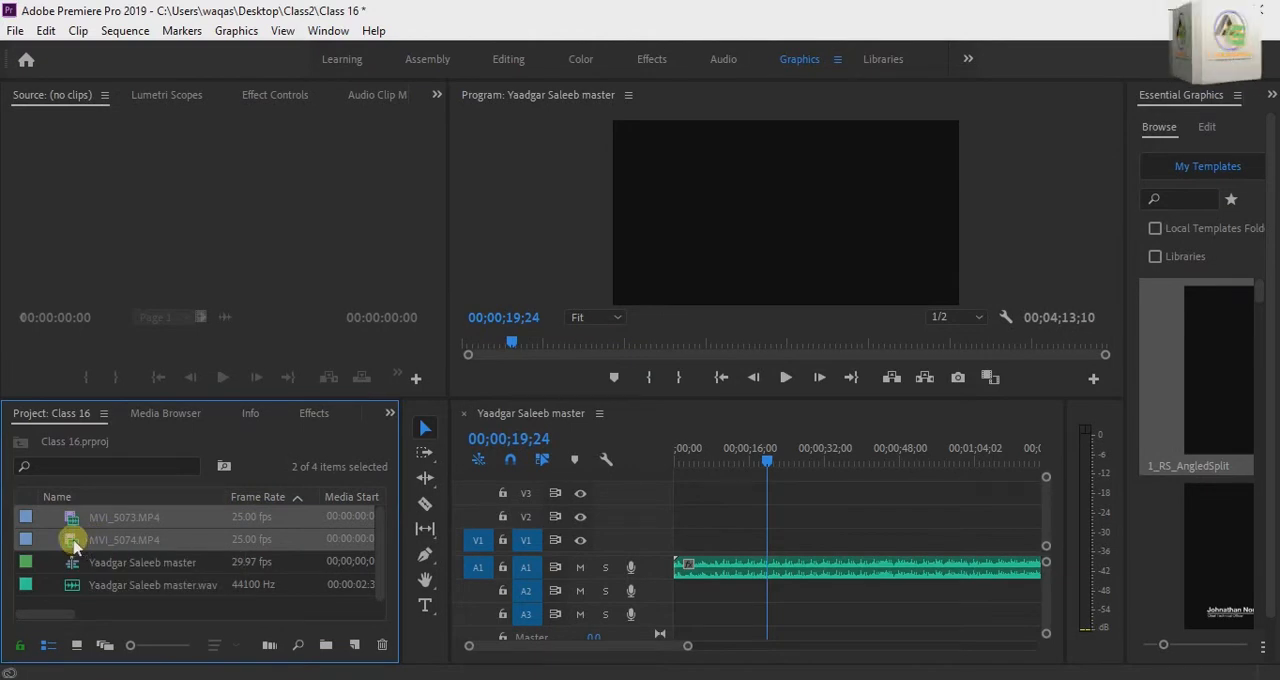
Step: Preview MVI_5074.MP4 in the Source monitor and place it at the sequence start, with video on V2 and audio on A2
{"action": "double_click", "coordinate": [75, 543]}
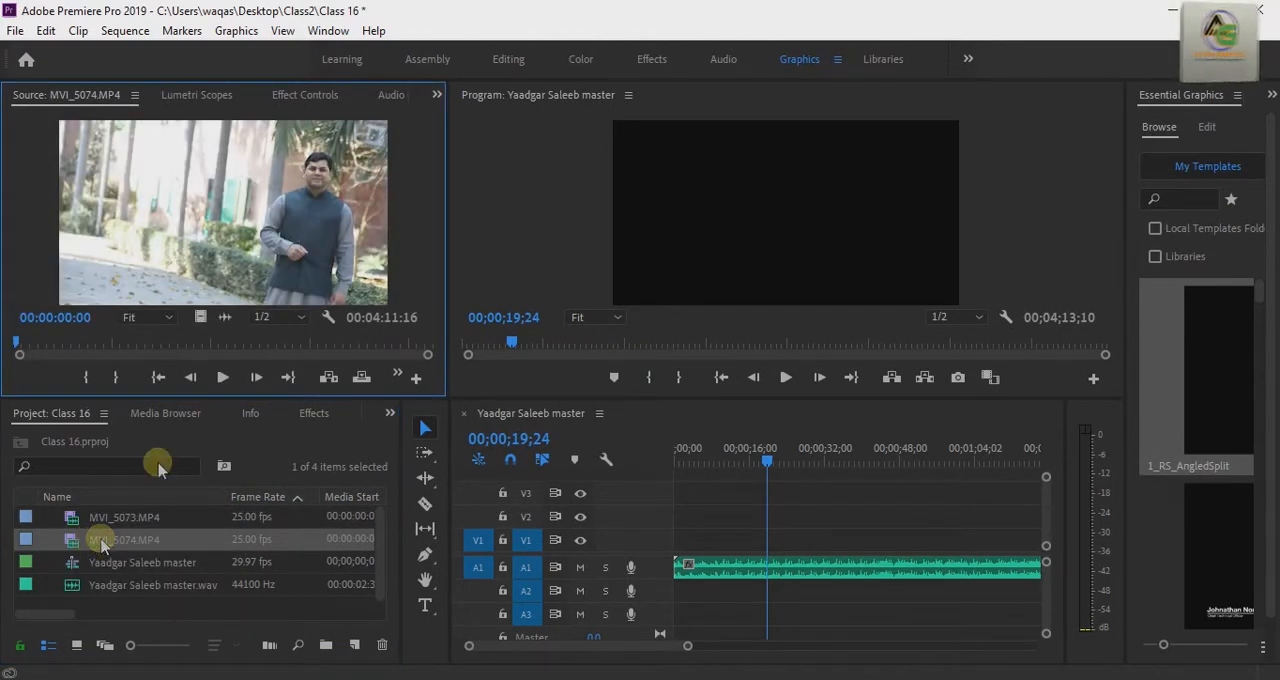
{"action": "left_click", "coordinate": [224, 377]}
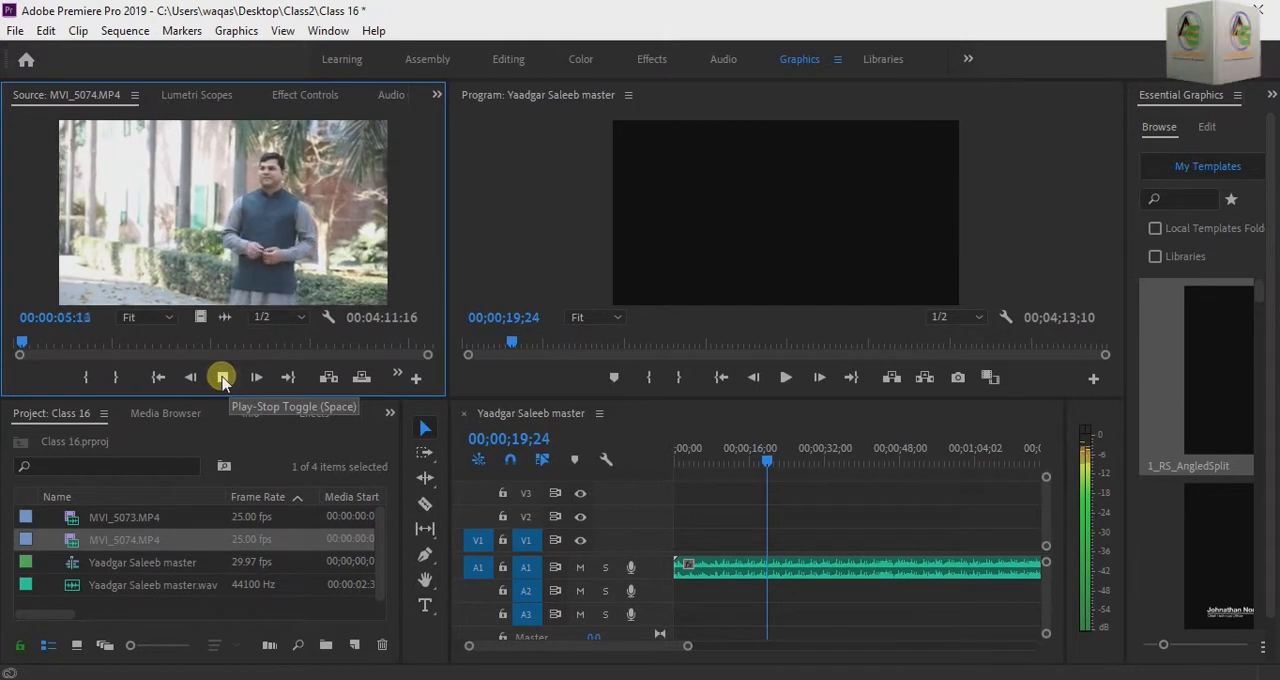
{"action": "left_click", "coordinate": [222, 377]}
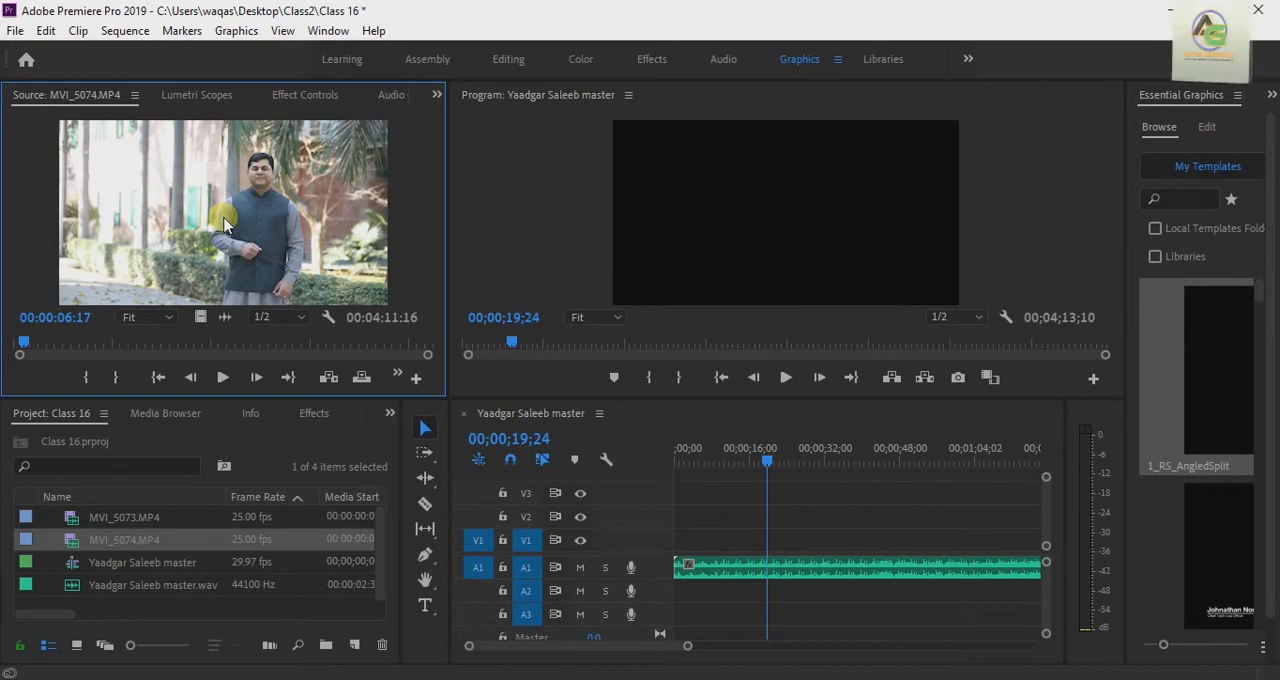
{"action": "left_click_drag", "start_coordinate": [224, 224], "coordinate": [677, 583]}
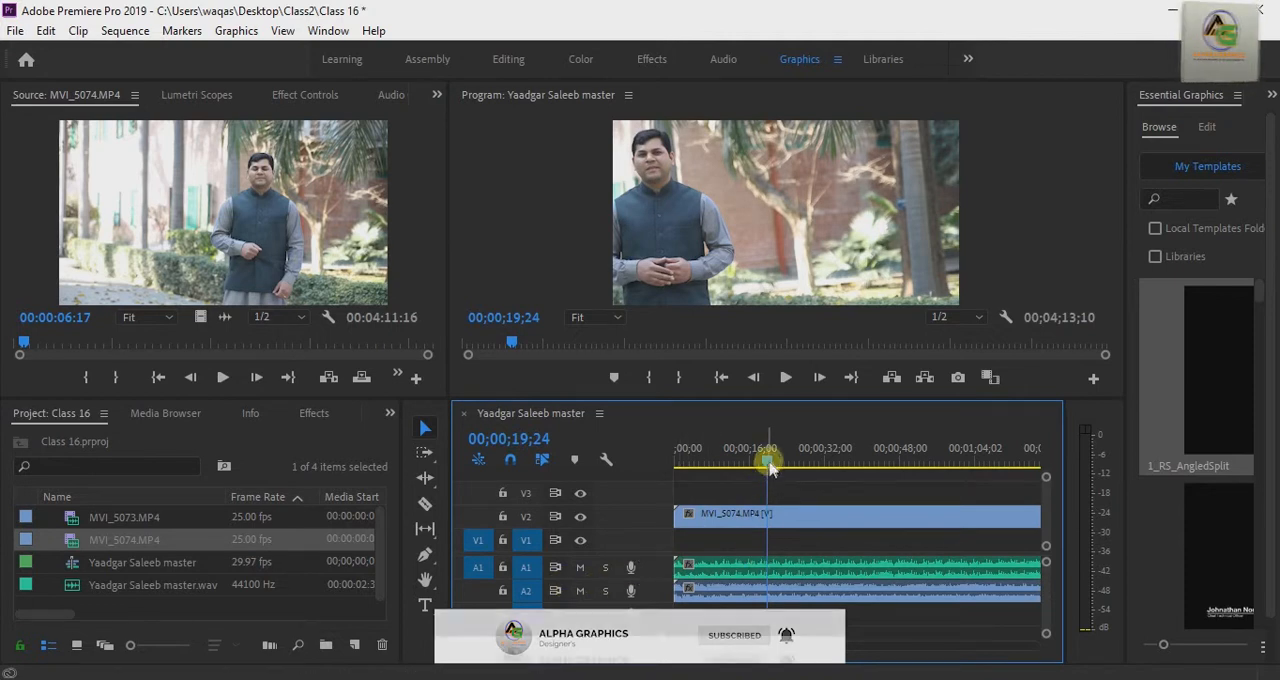
Step: Play the sequence from the beginning to hear the master audio and the camera audio together
{"action": "left_click_drag", "start_coordinate": [714, 476], "coordinate": [663, 489]}
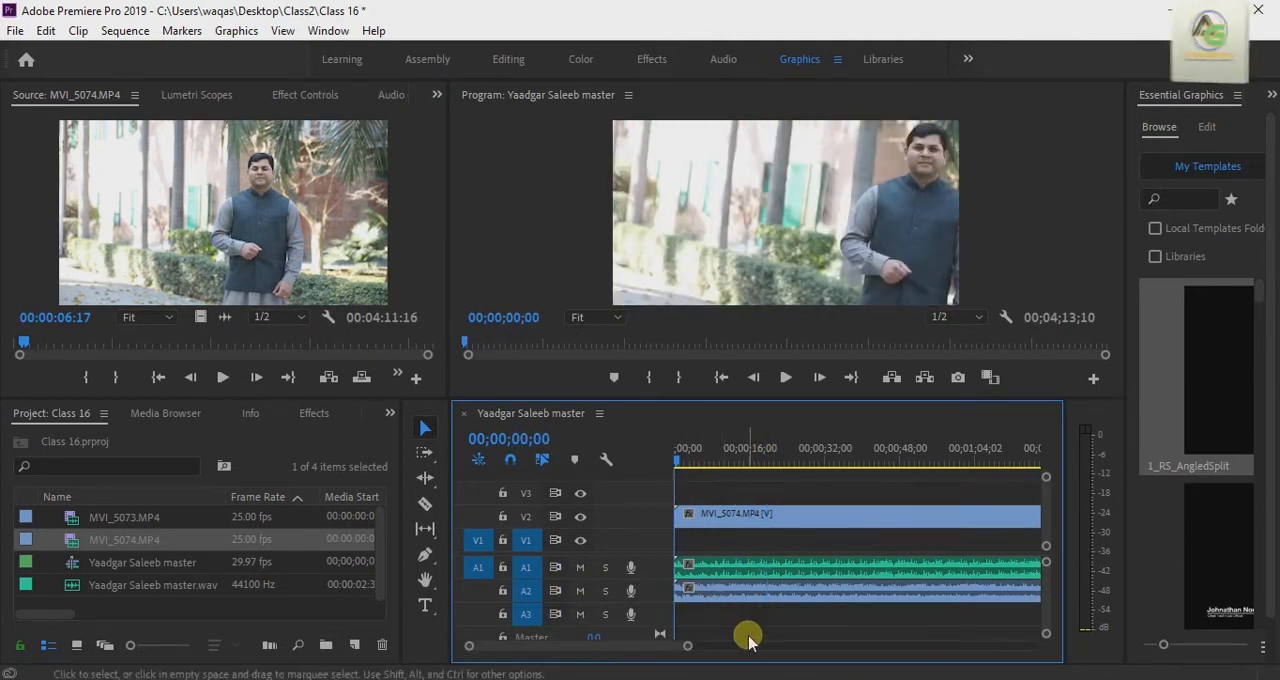
{"action": "key", "text": "space"}
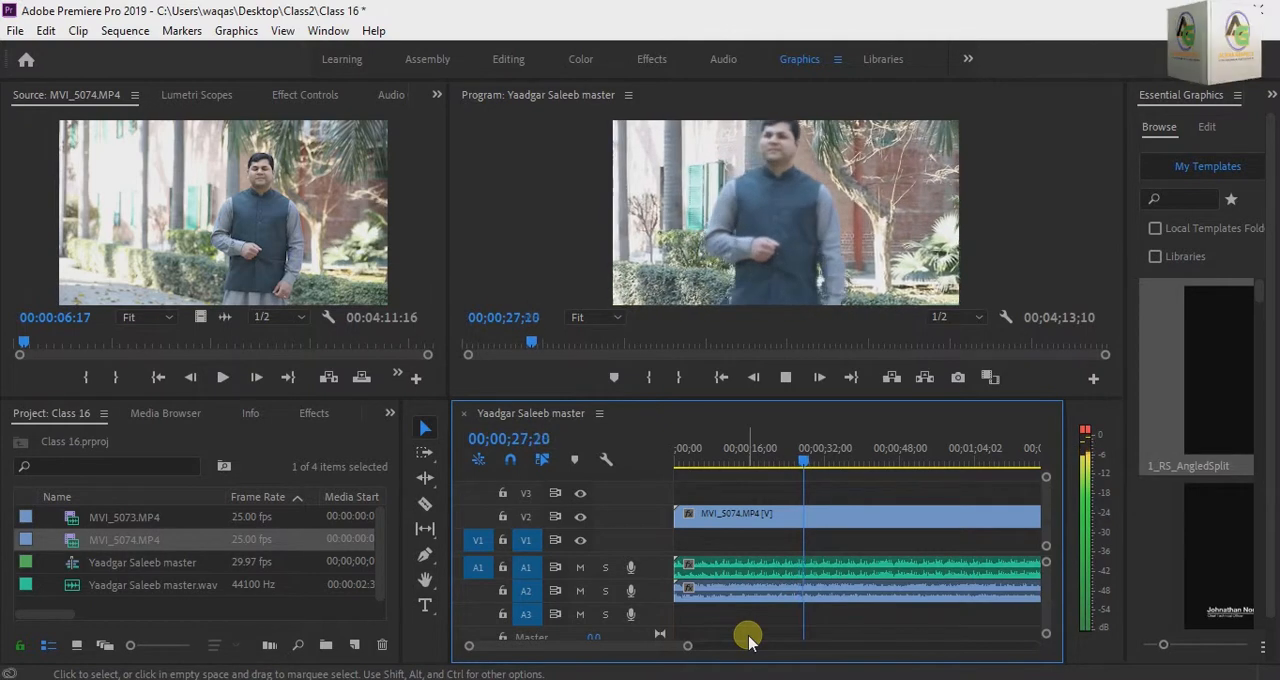
{"action": "key", "text": "space"}
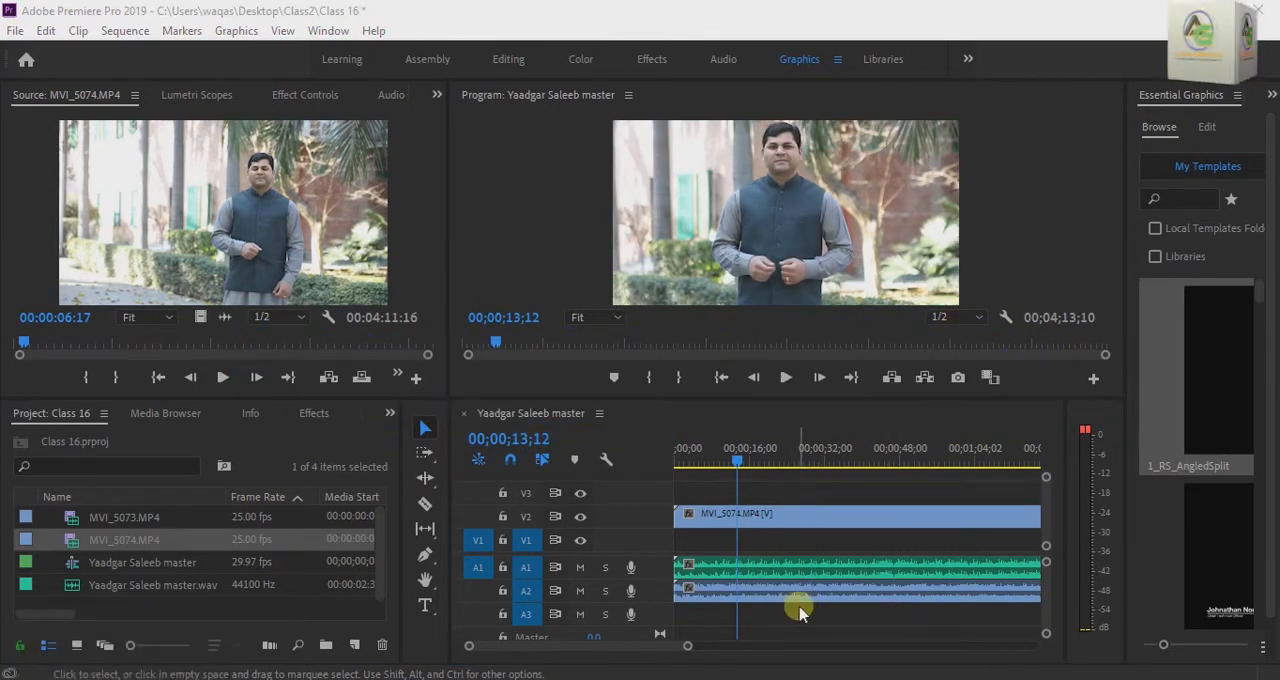
Step: Synchronize the MVI_5074.MP4 clip with the master audio on A1, using Audio track channel 1 as the synchronize point
{"action": "left_click_drag", "start_coordinate": [803, 612], "coordinate": [802, 520]}
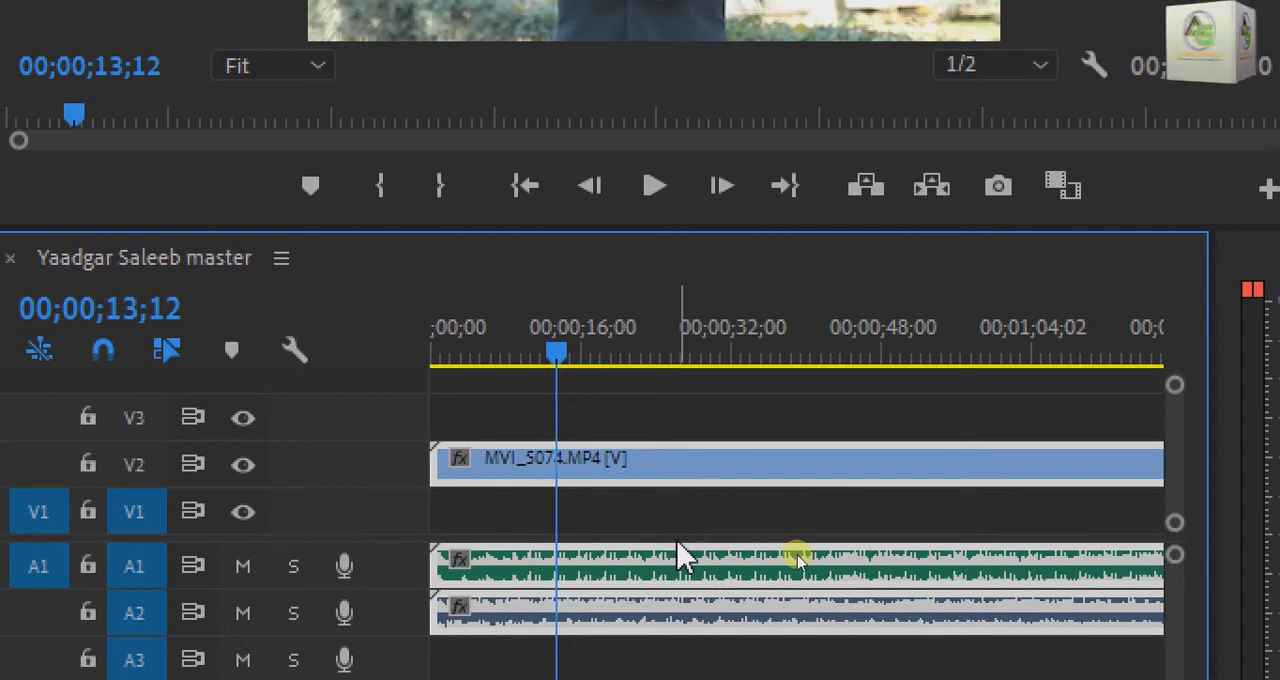
{"action": "right_click", "coordinate": [685, 592]}
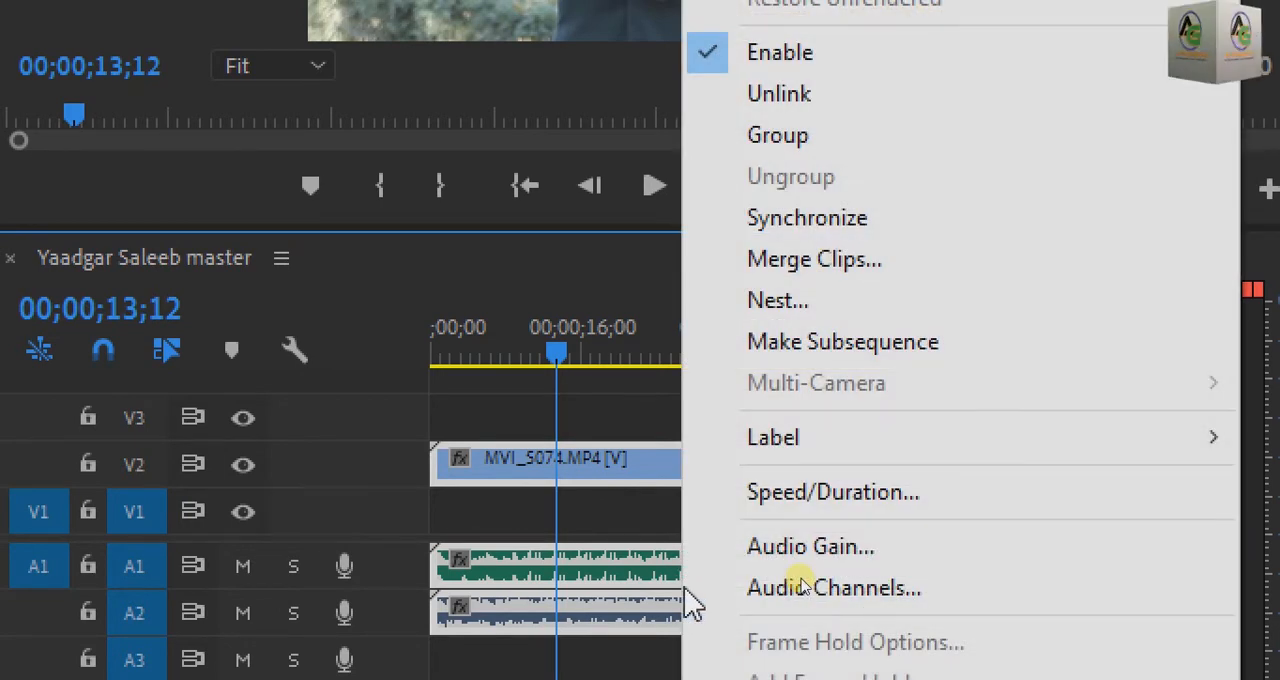
{"action": "left_click", "coordinate": [910, 245]}
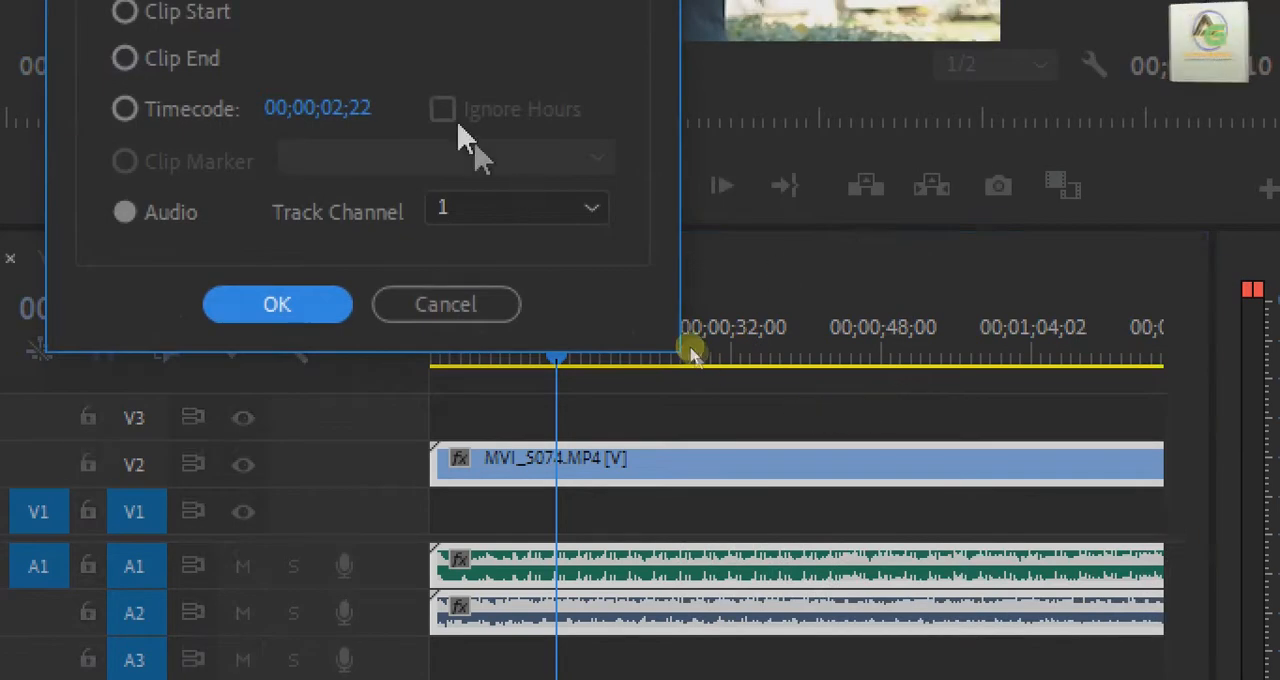
{"action": "left_click_drag", "start_coordinate": [250, 80], "coordinate": [648, 112]}
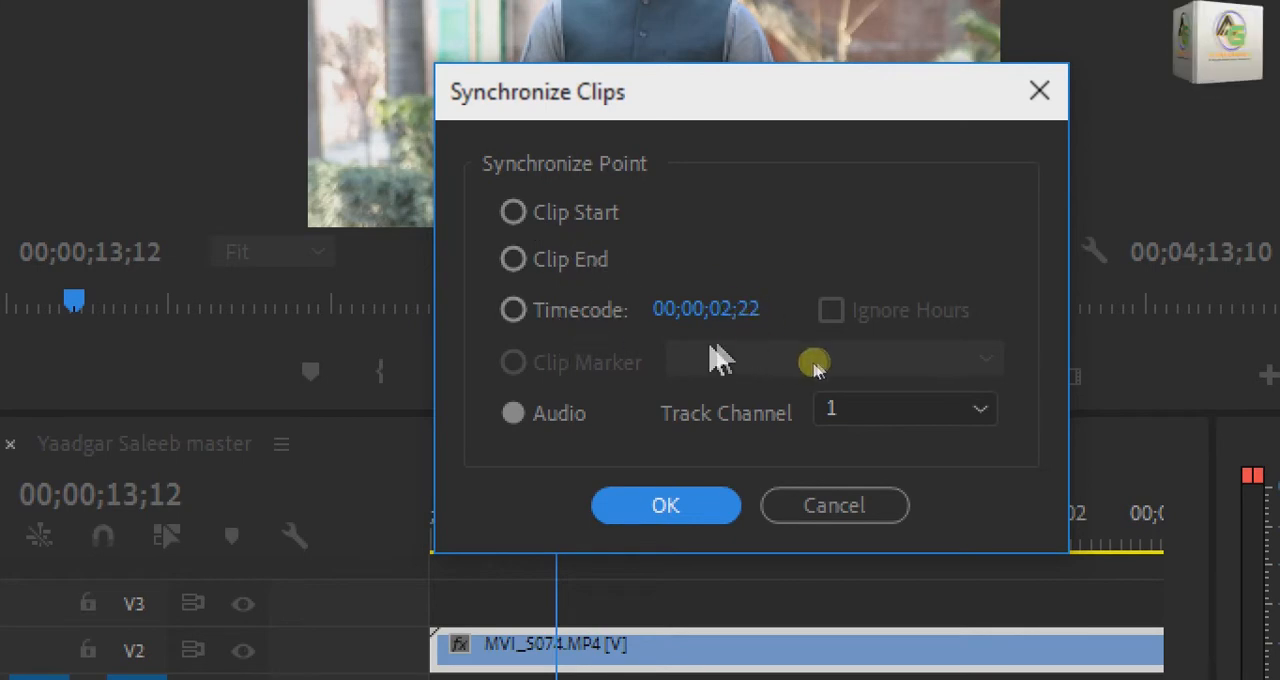
{"action": "left_click", "coordinate": [516, 424]}
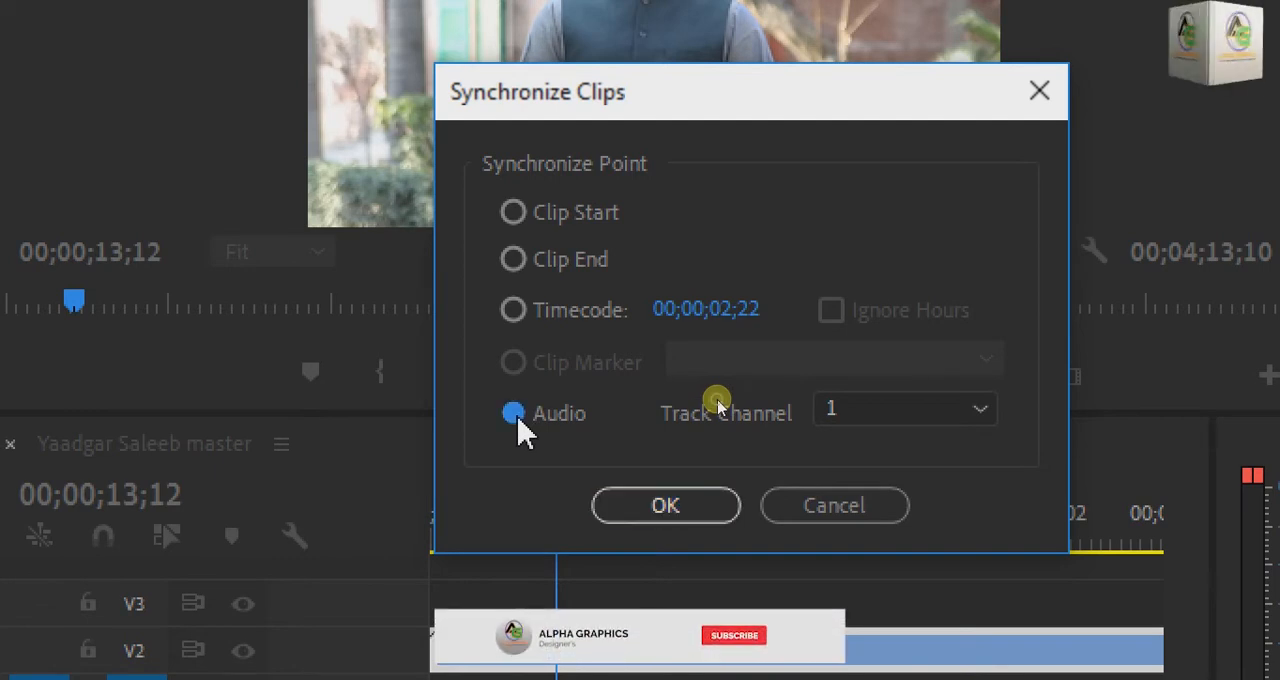
{"action": "left_click", "coordinate": [620, 515]}
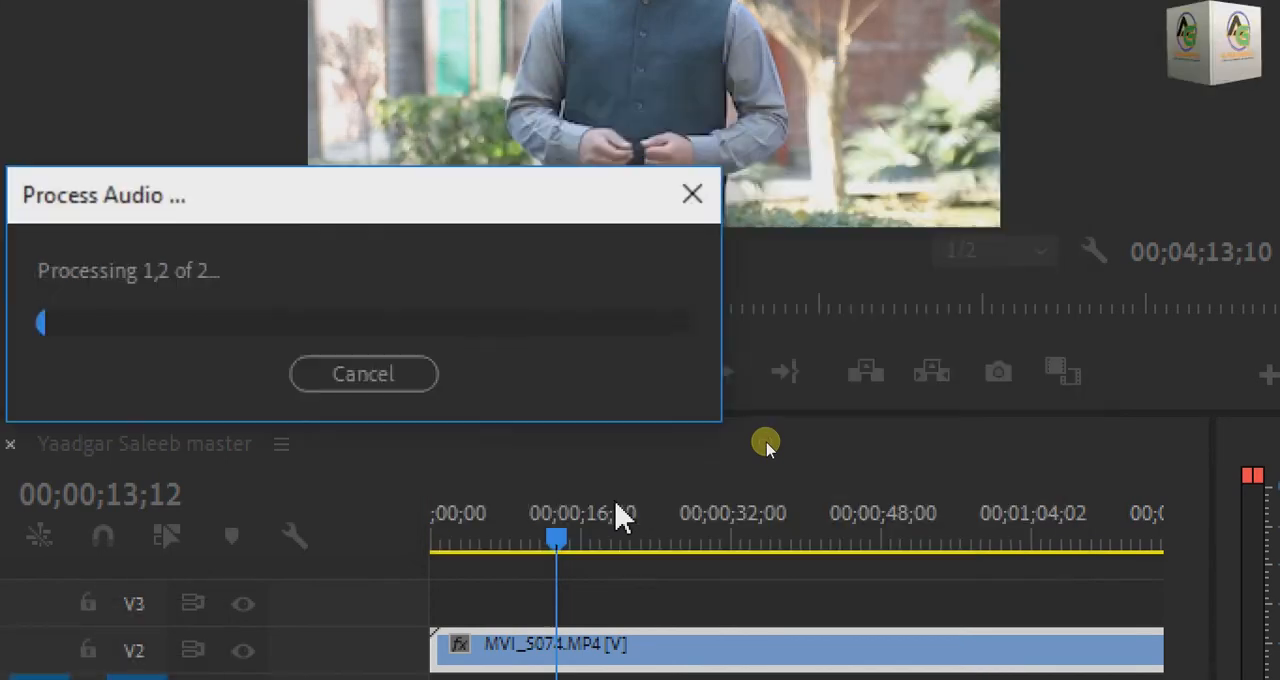
{"action": "left_click_drag", "start_coordinate": [357, 200], "coordinate": [730, 207]}
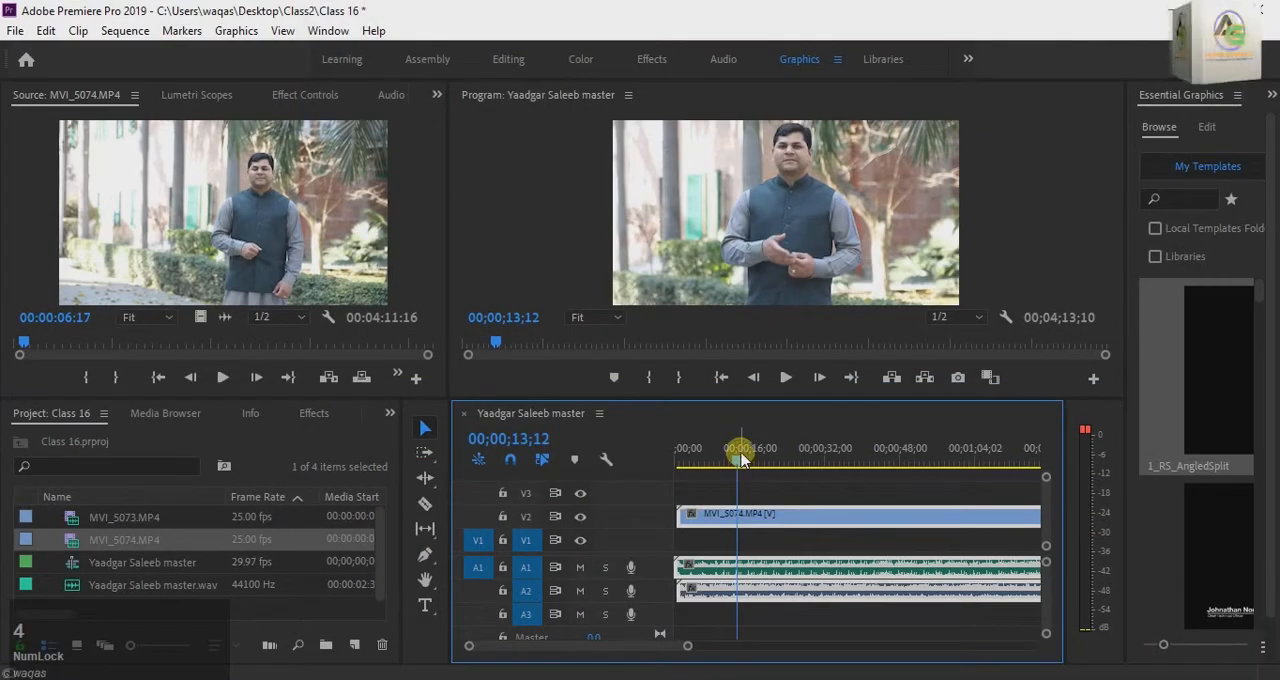
Step: Return the playhead to near the sequence start and inspect the alignment of the audio clips on A1 and A2
{"action": "left_click_drag", "start_coordinate": [737, 452], "coordinate": [680, 462]}
{"action": "left_click", "coordinate": [783, 620]}
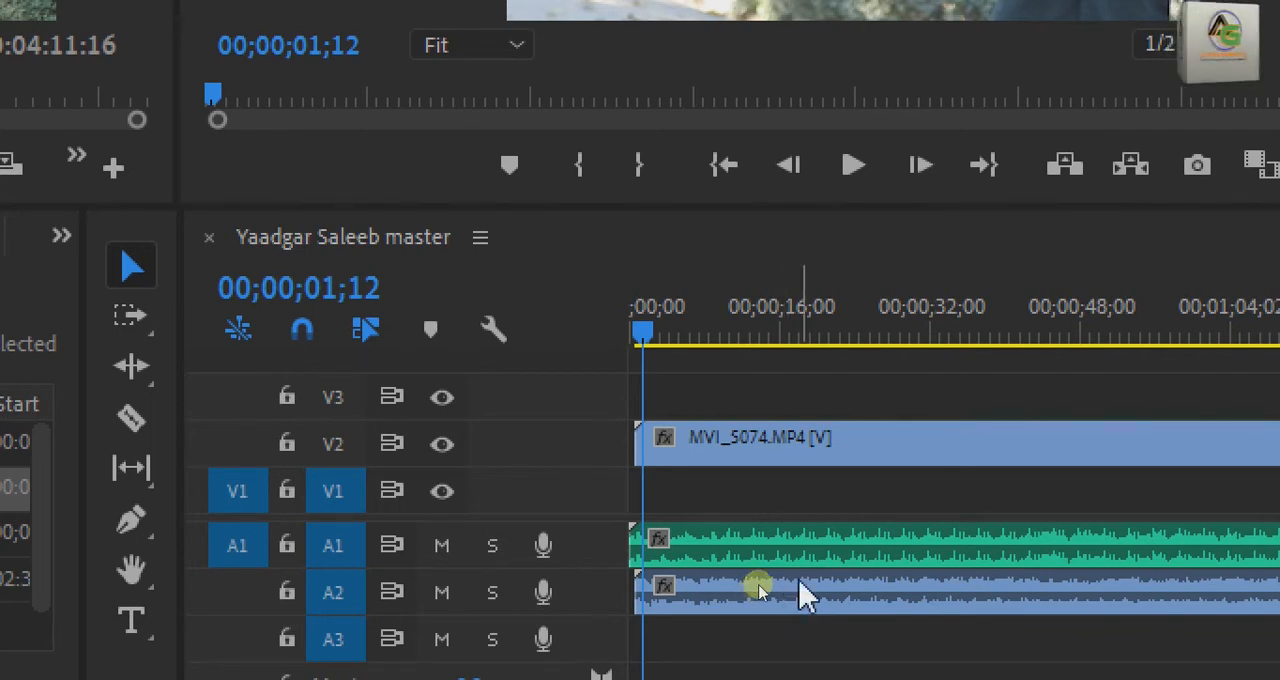
{"action": "left_click", "coordinate": [815, 538]}
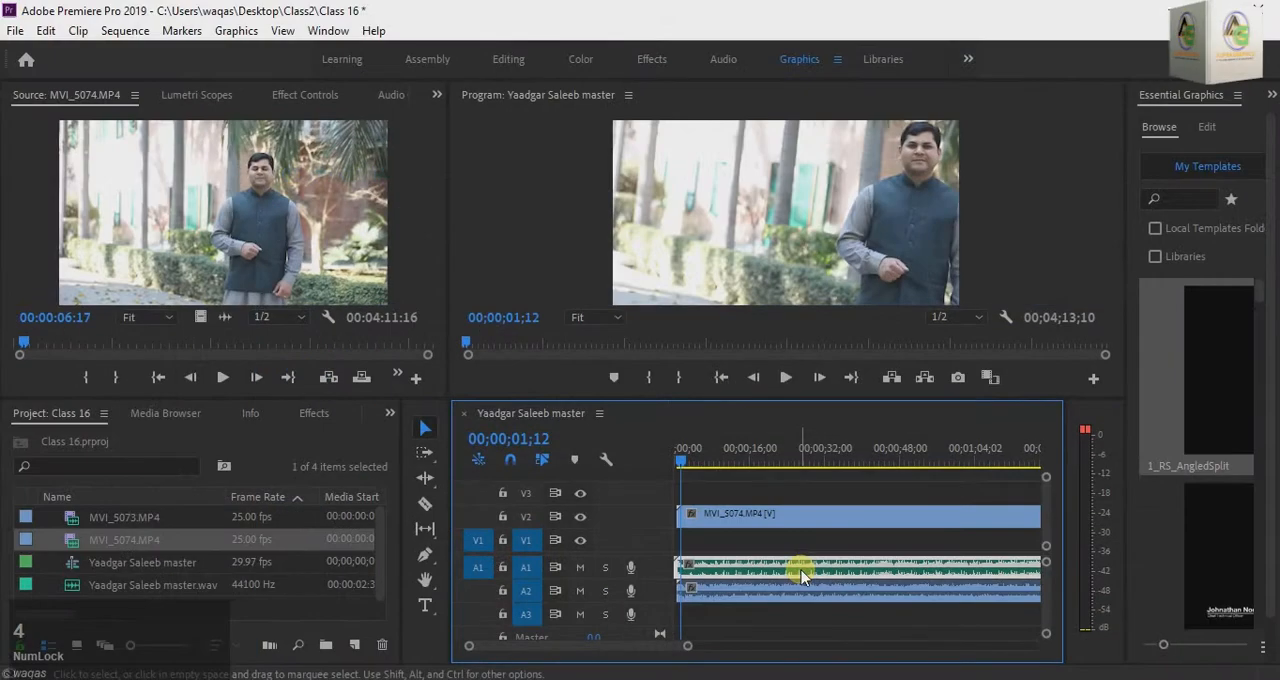
Step: Unlink the MVI_5074.MP4 video from its camera audio and delete that audio from A2
{"action": "left_click", "coordinate": [781, 590]}
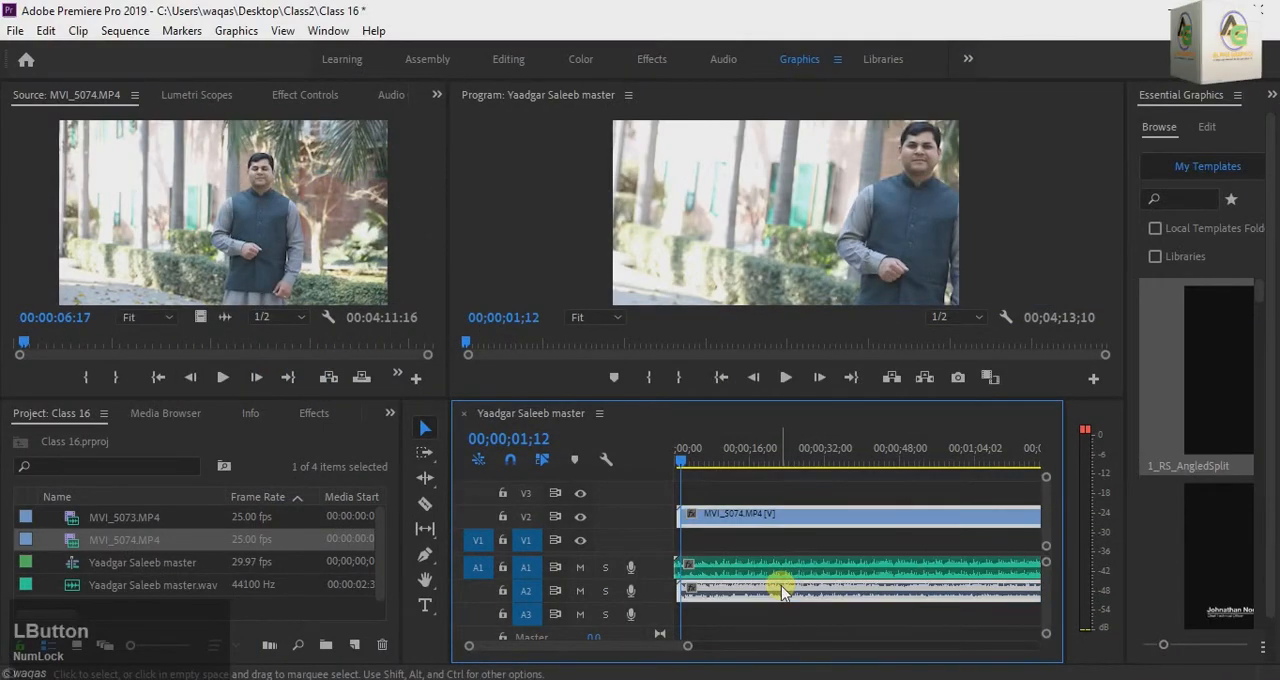
{"action": "right_click", "coordinate": [783, 592]}
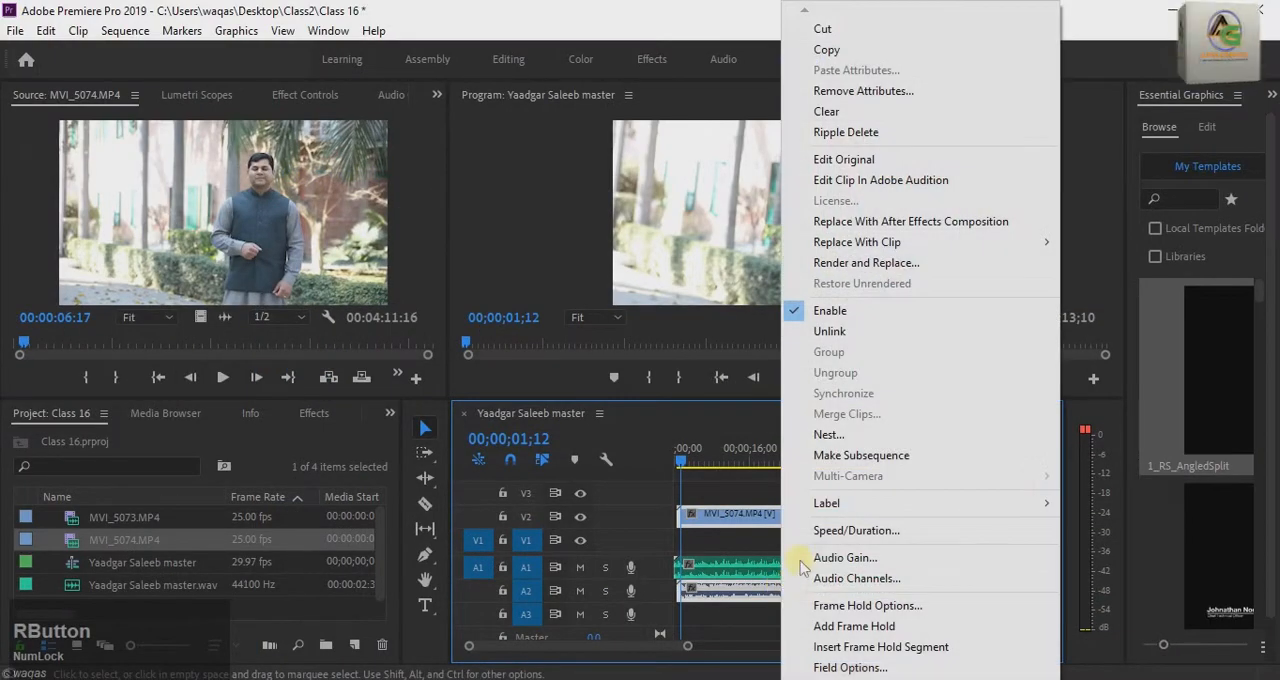
{"action": "left_click", "coordinate": [835, 331]}
{"action": "left_click", "coordinate": [800, 591]}
{"action": "key", "text": "Delete"}
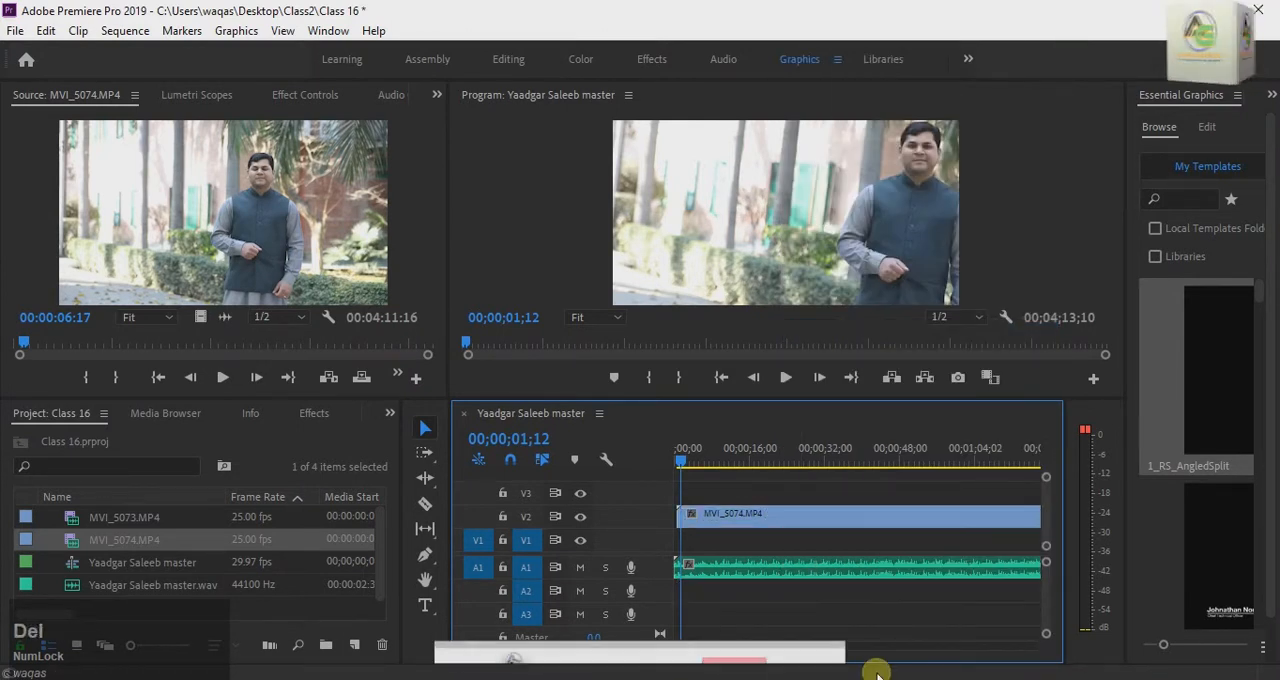
Step: Play the sequence from the start, then from about 00;00;44;23, to check the video against the master audio
{"action": "left_click_drag", "start_coordinate": [690, 473], "coordinate": [680, 449]}
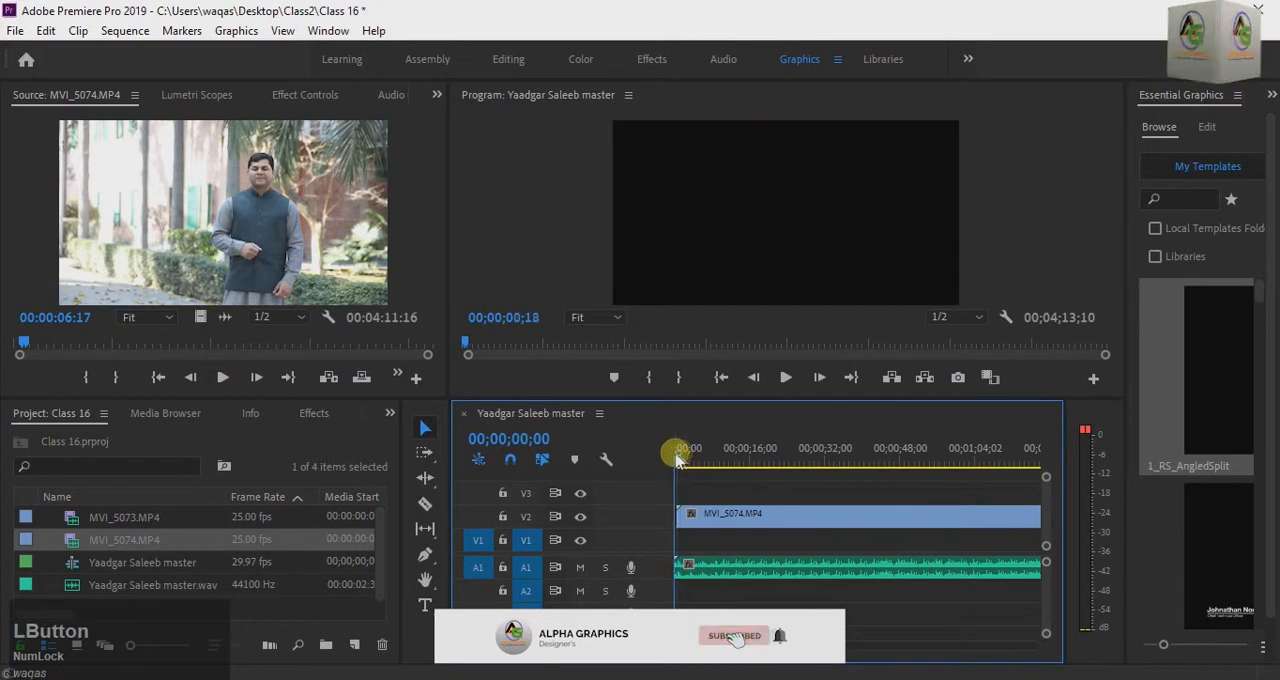
{"action": "key", "text": "space"}
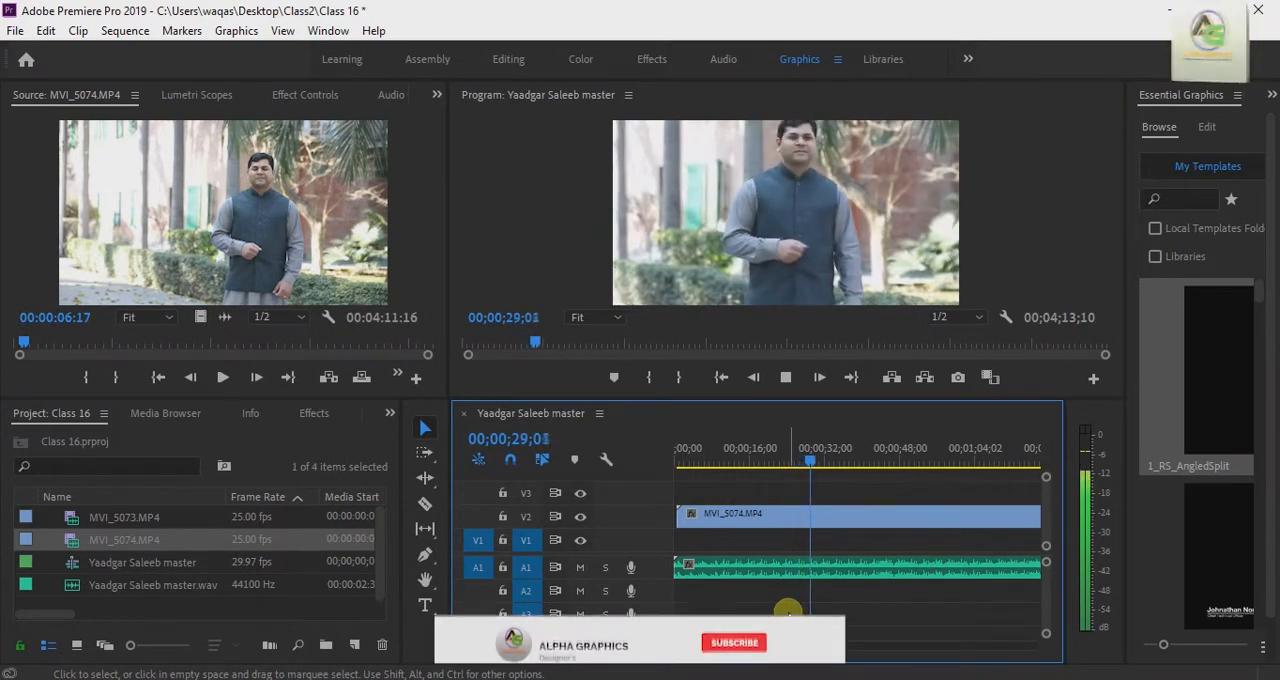
{"action": "left_click_drag", "start_coordinate": [824, 465], "coordinate": [884, 463]}
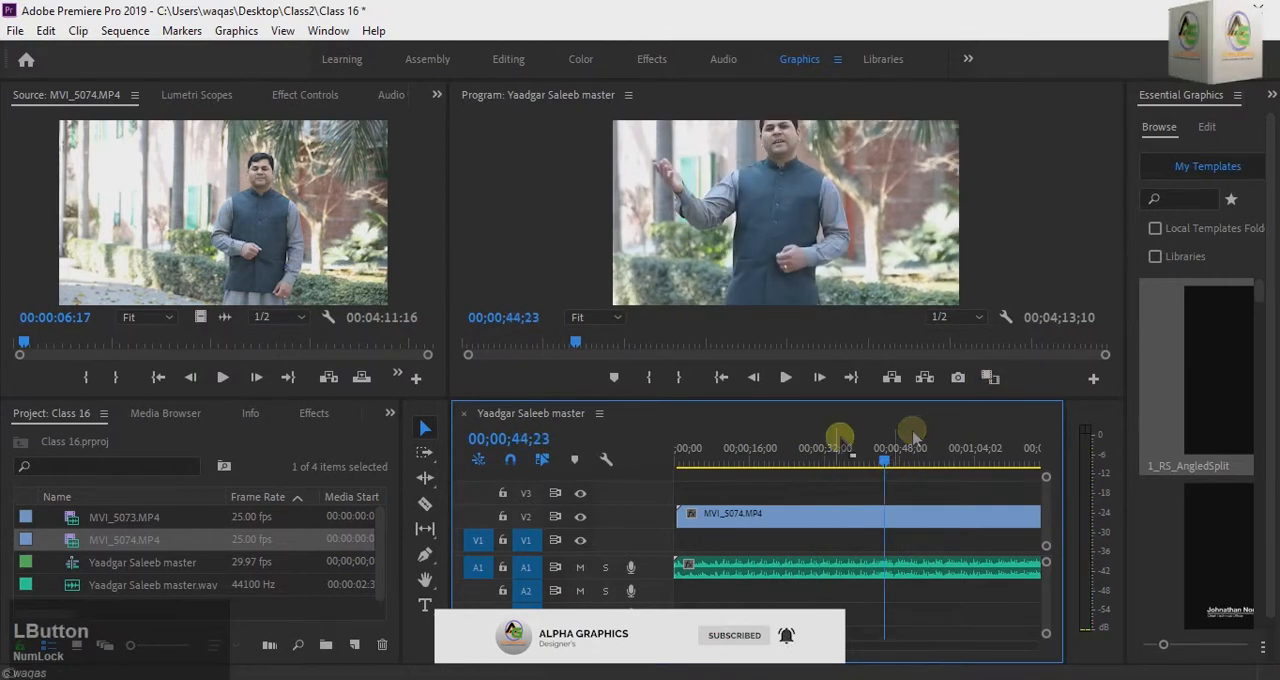
{"action": "left_click", "coordinate": [785, 377]}
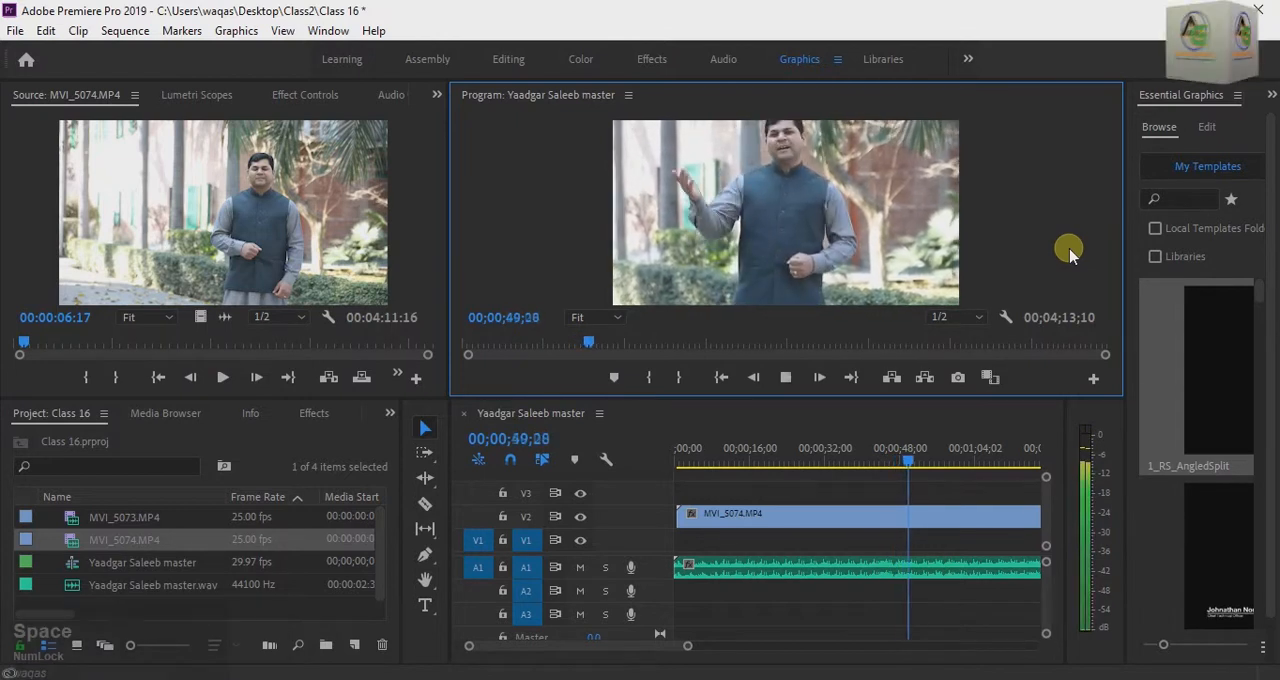
{"action": "key", "text": "space"}
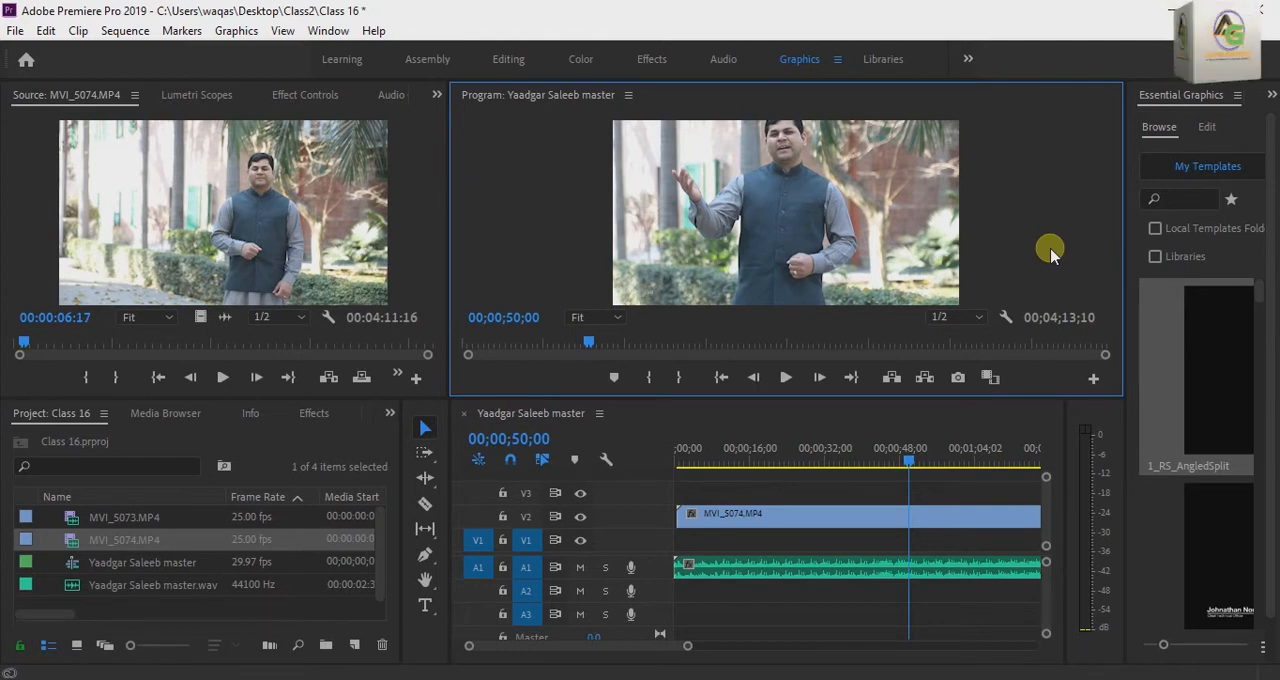
{"action": "key", "text": "space"}
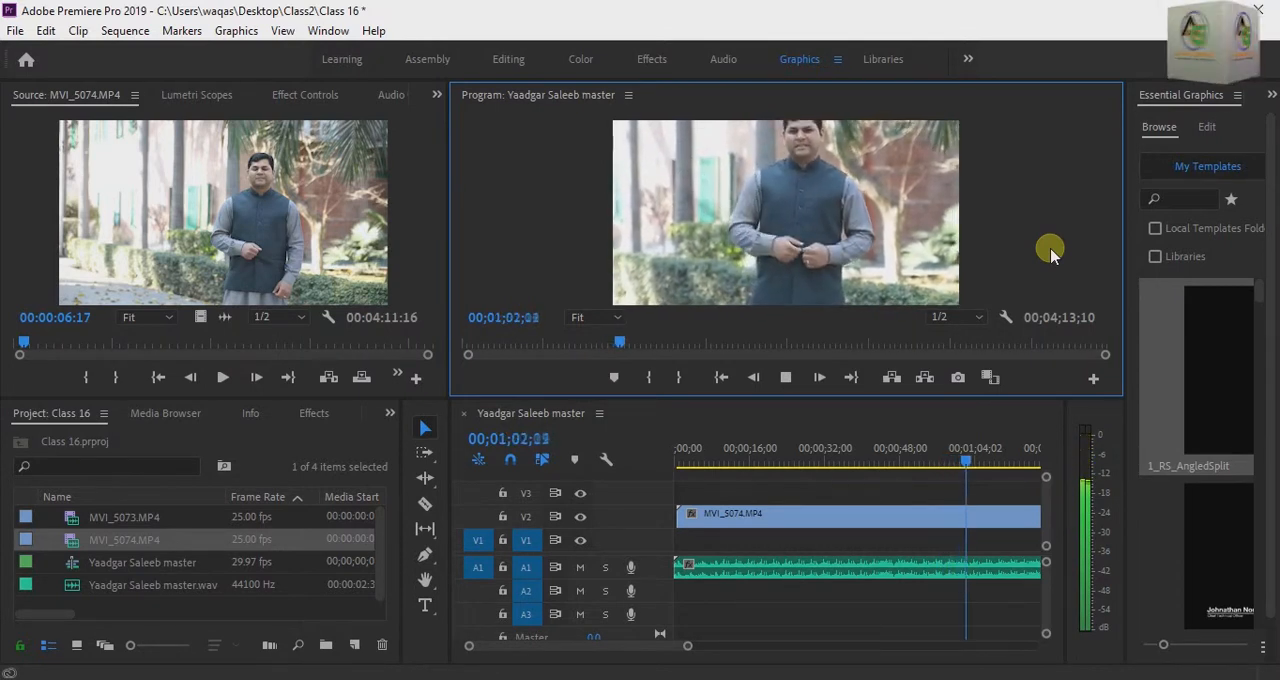
Step: Stop playback and delete the synchronized video and master audio clips from the Yaadgar Saleeb master sequence
{"action": "key", "text": "space"}
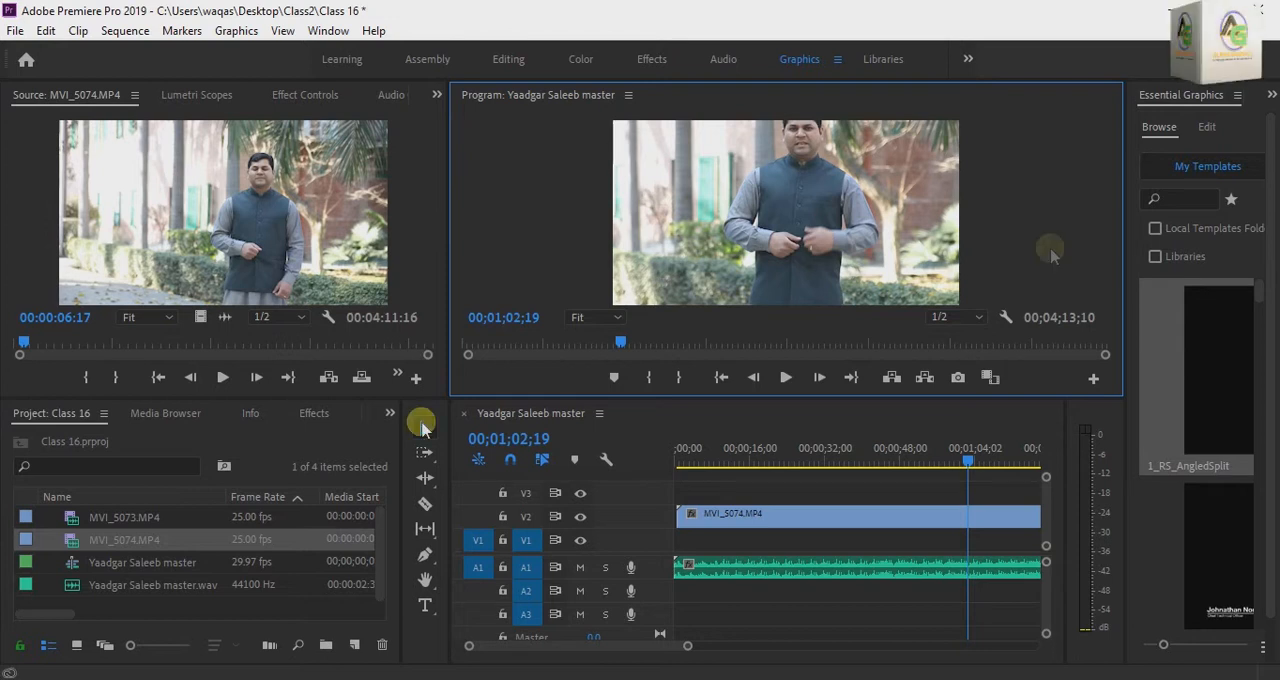
{"action": "left_click", "coordinate": [200, 588]}
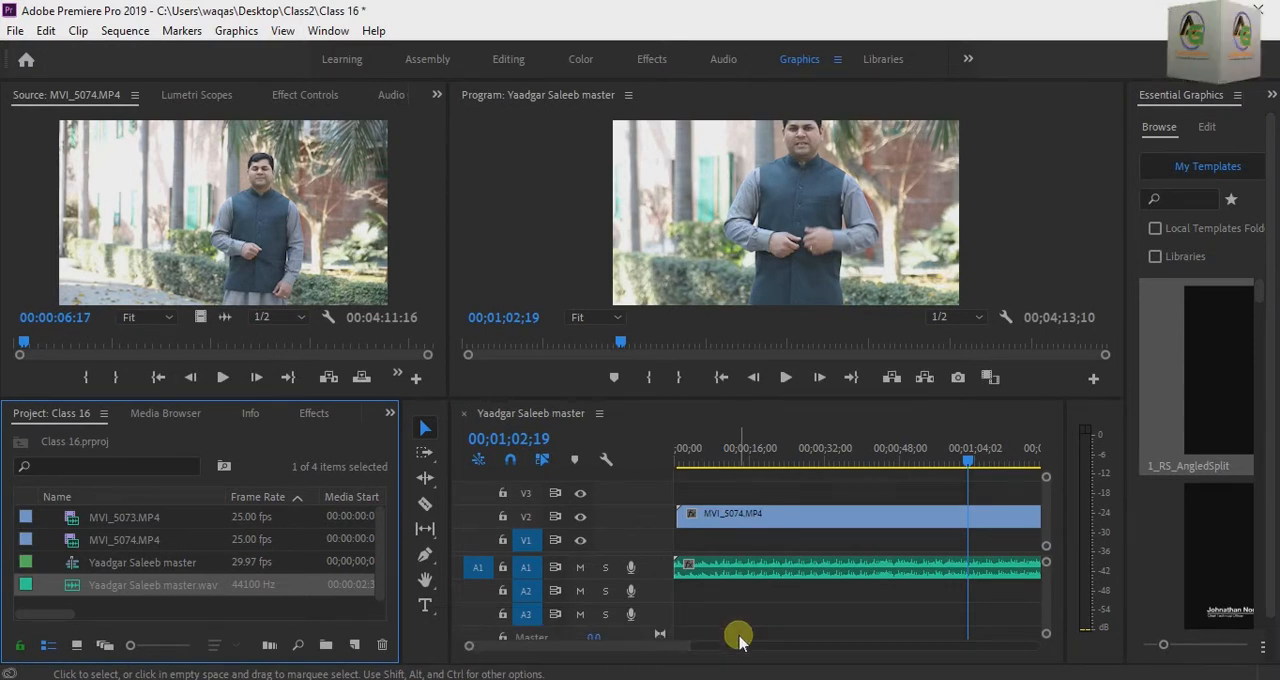
{"action": "left_click", "coordinate": [815, 655]}
{"action": "left_click_drag", "start_coordinate": [849, 605], "coordinate": [785, 515]}
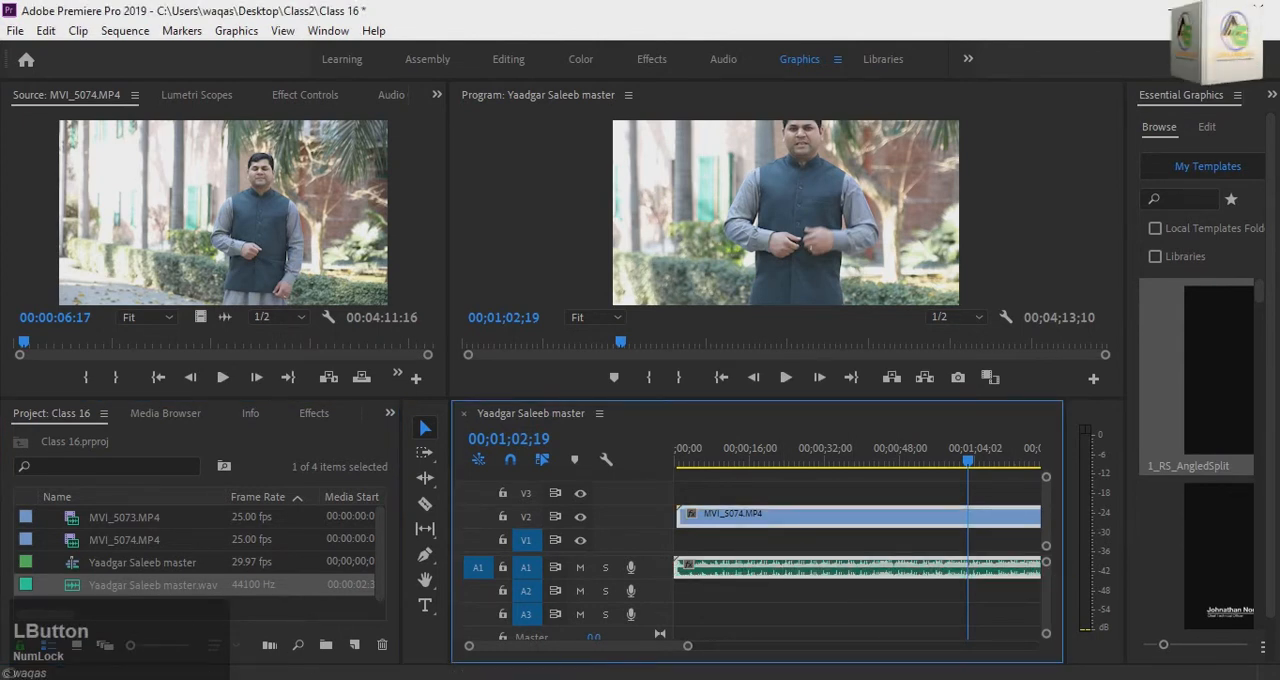
{"action": "key", "text": "Delete"}
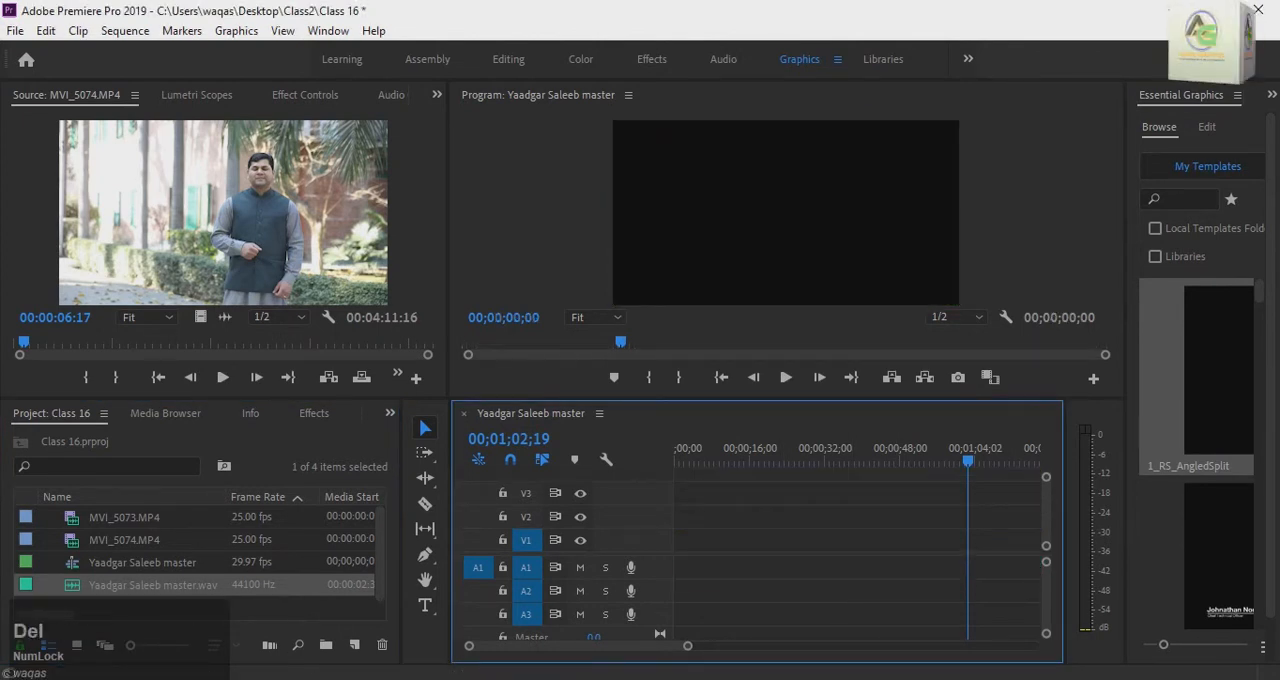
Step: Merge MVI_5074.MP4 and Yaadgar Saleeb master.wav in the project, using Audio track channel 1 as the synchronize point and keeping the camera audio
{"action": "left_click", "coordinate": [130, 560]}
{"action": "left_click", "coordinate": [262, 608]}
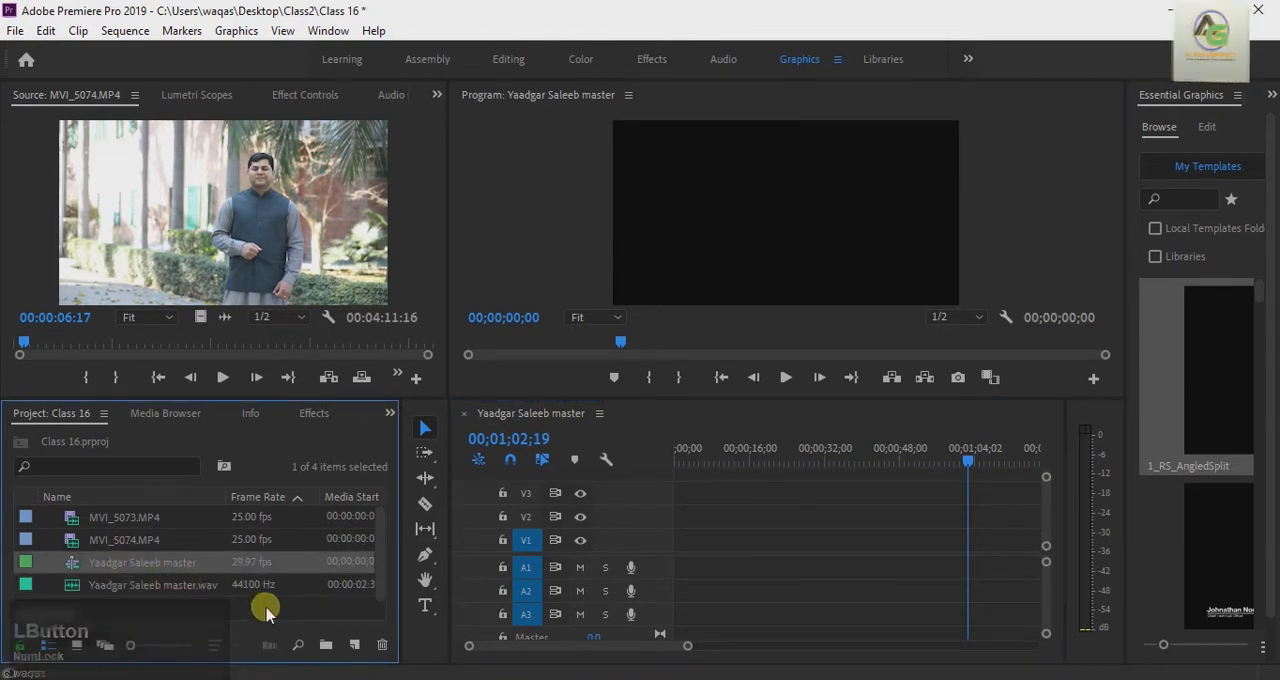
{"action": "left_click", "coordinate": [164, 589]}
{"action": "left_click", "coordinate": [137, 549]}
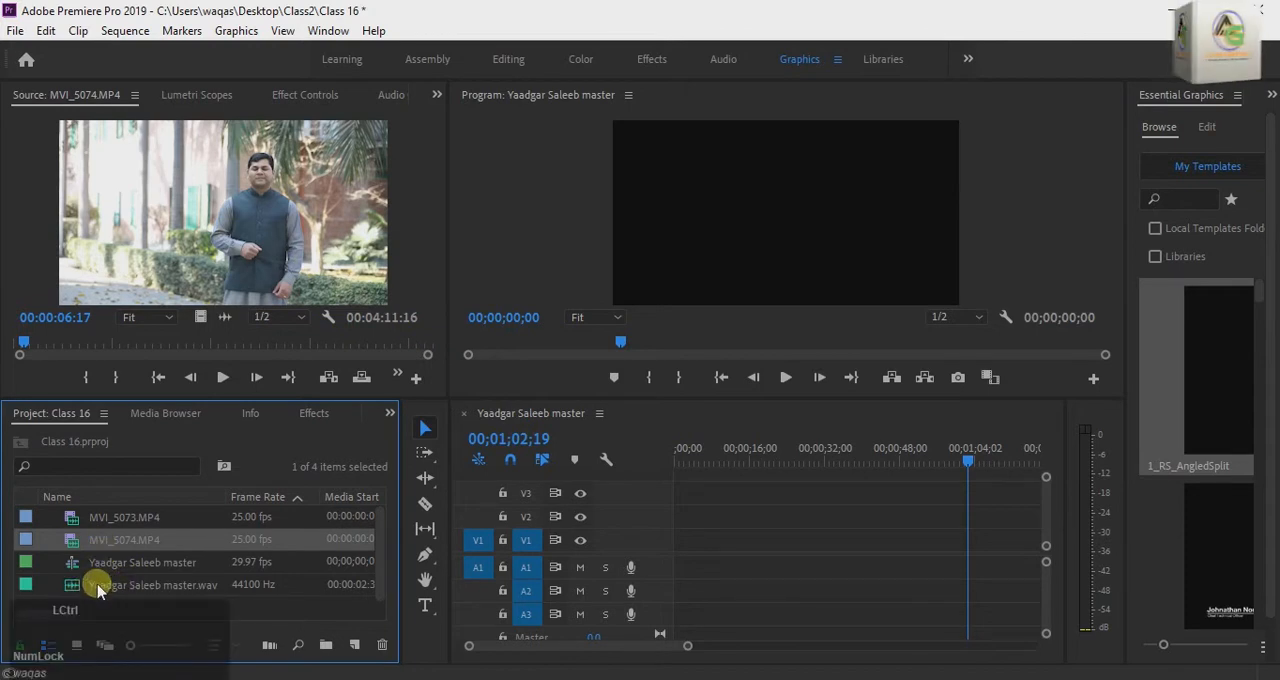
{"action": "left_click", "coordinate": [98, 588], "text": "ctrl"}
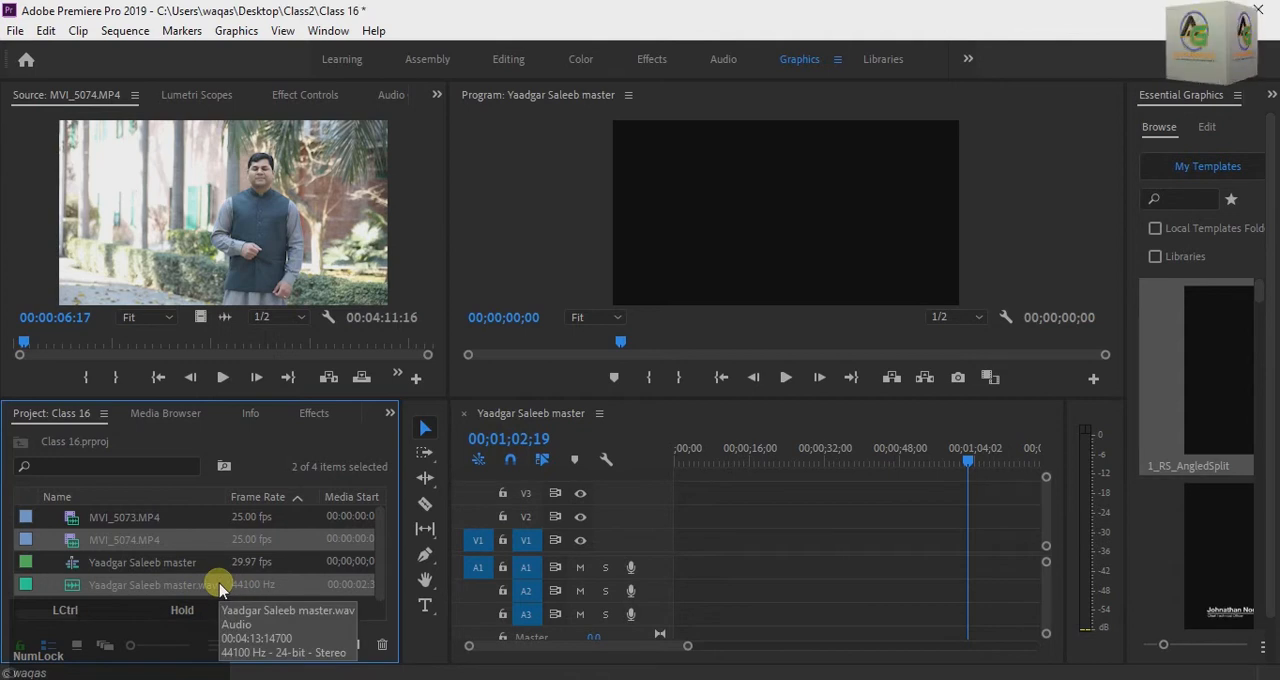
{"action": "right_click", "coordinate": [220, 588]}
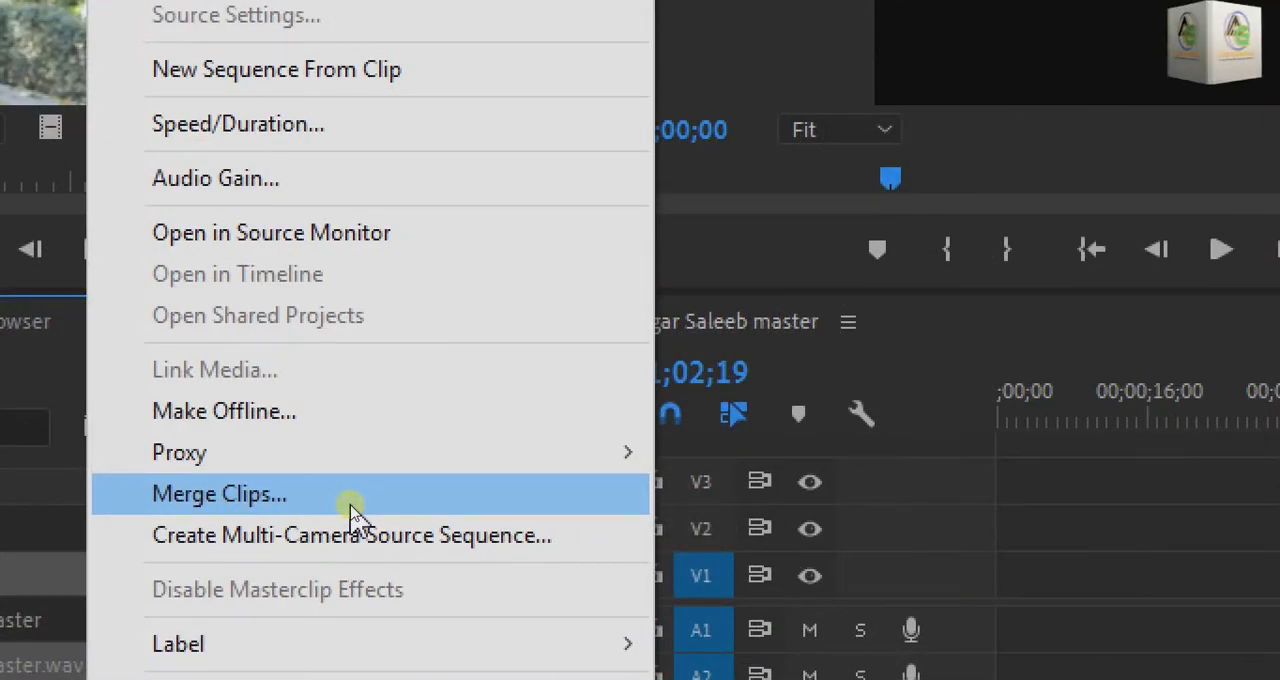
{"action": "left_click", "coordinate": [355, 494]}
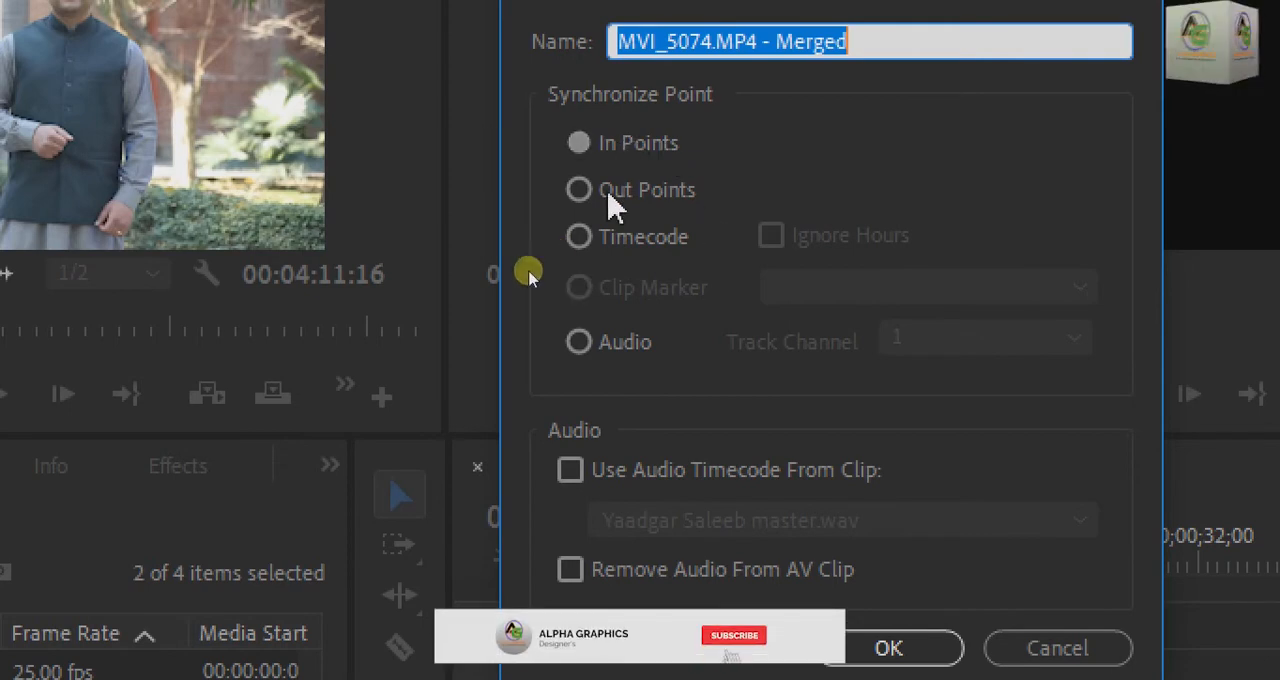
{"action": "left_click", "coordinate": [580, 342]}
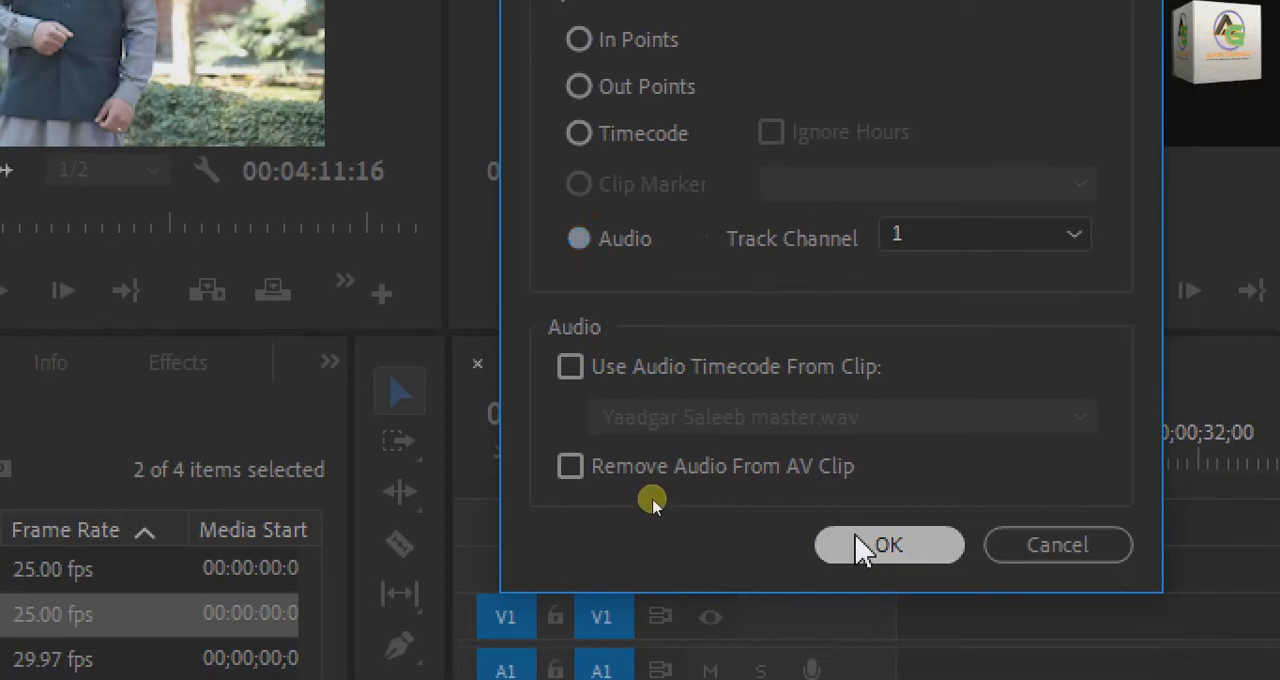
{"action": "left_click", "coordinate": [862, 548]}
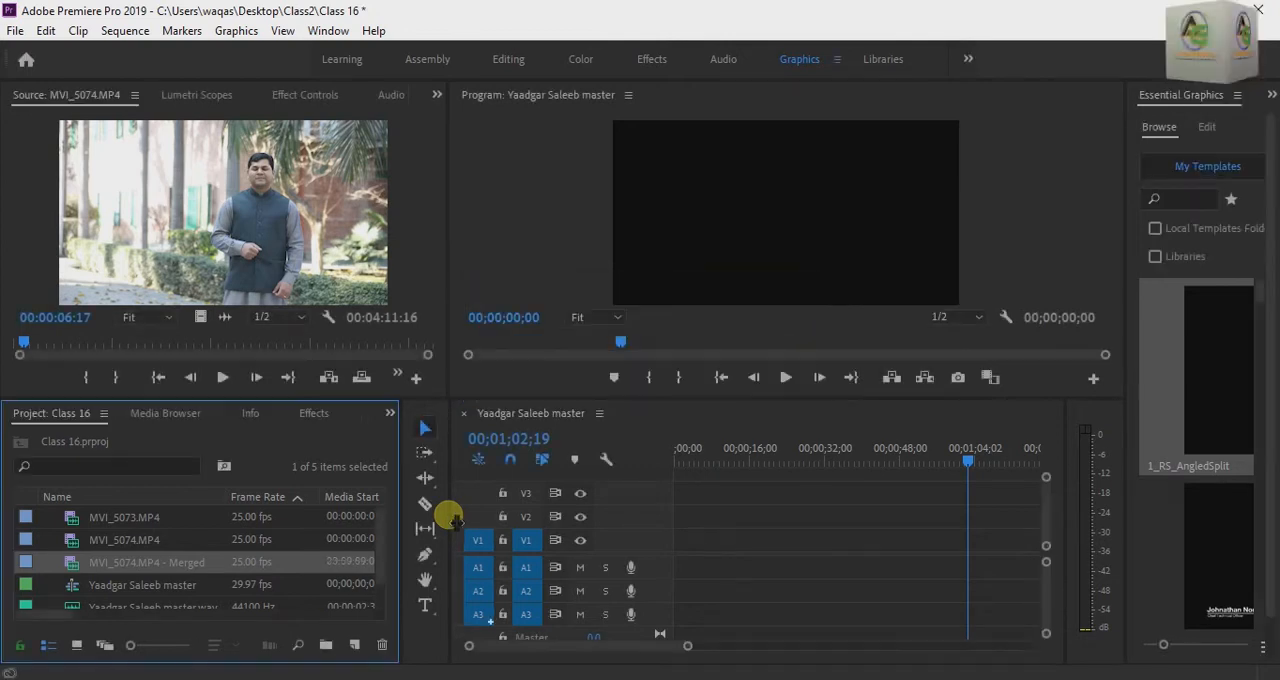
Step: Open the merged clip in the Source monitor and play it from the start, about 00:00:33 and about 00:00:50 to check its sync
{"action": "scroll", "coordinate": [163, 563], "scroll_direction": "down", "scroll_amount": 1}
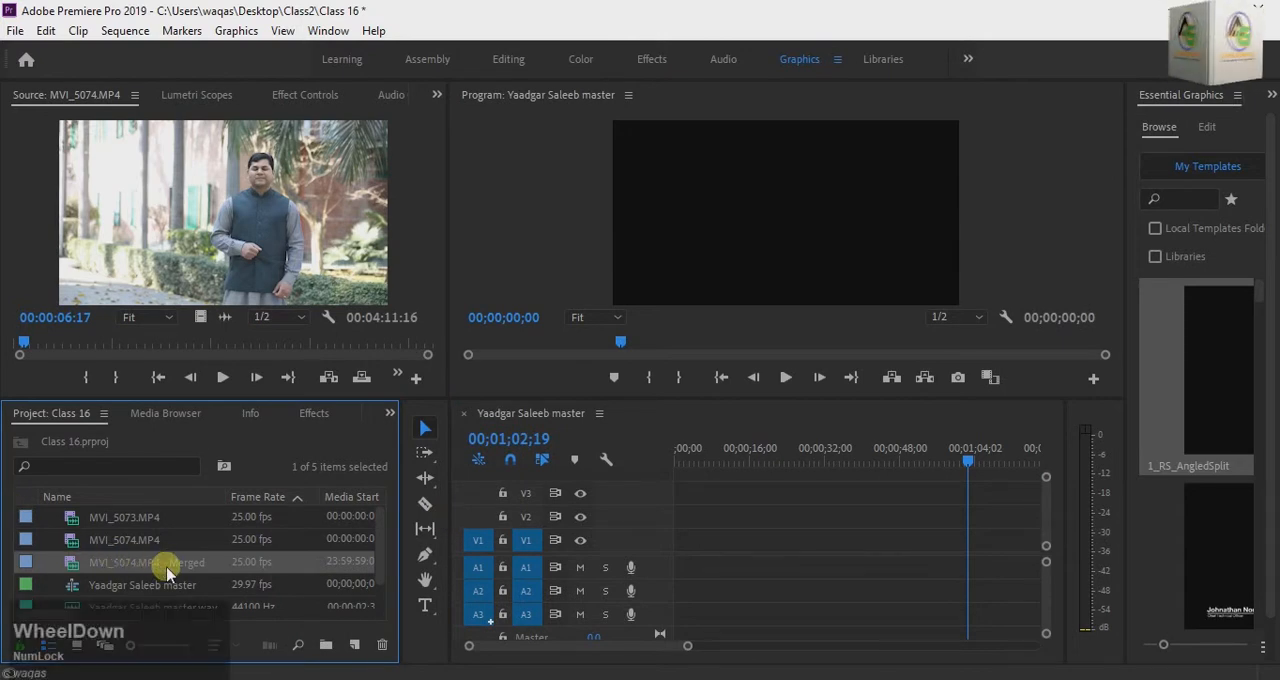
{"action": "left_click", "coordinate": [216, 601]}
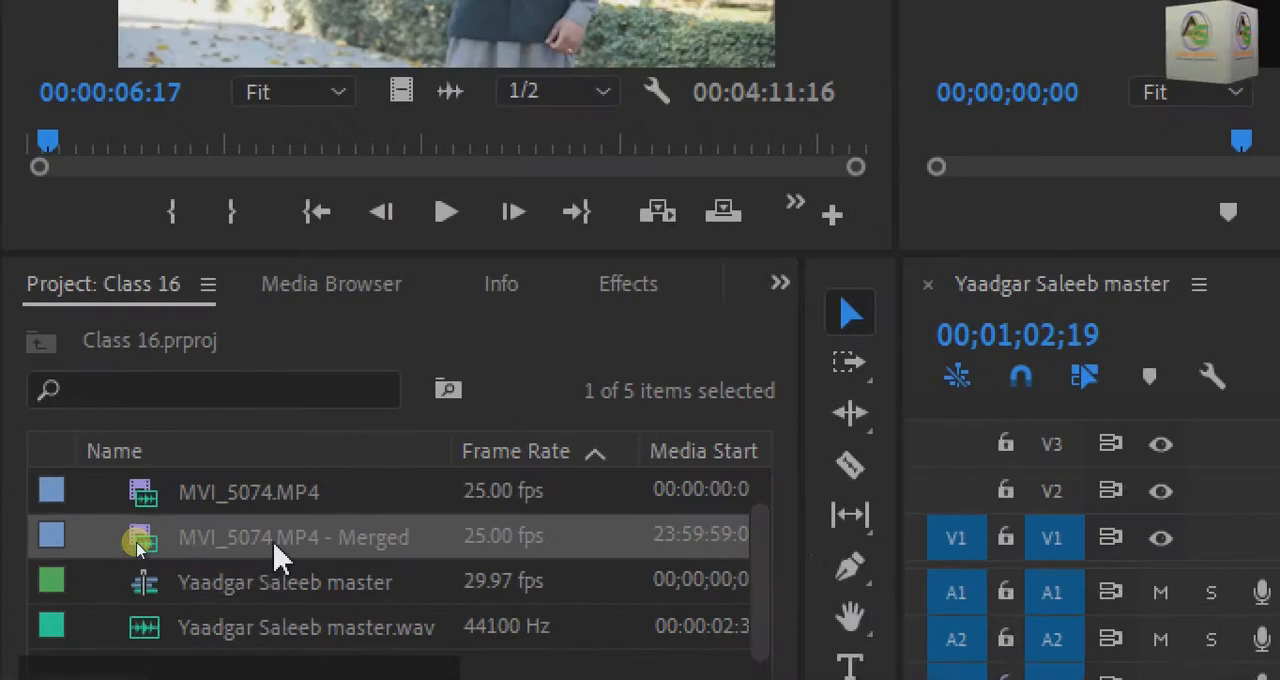
{"action": "double_click", "coordinate": [360, 545]}
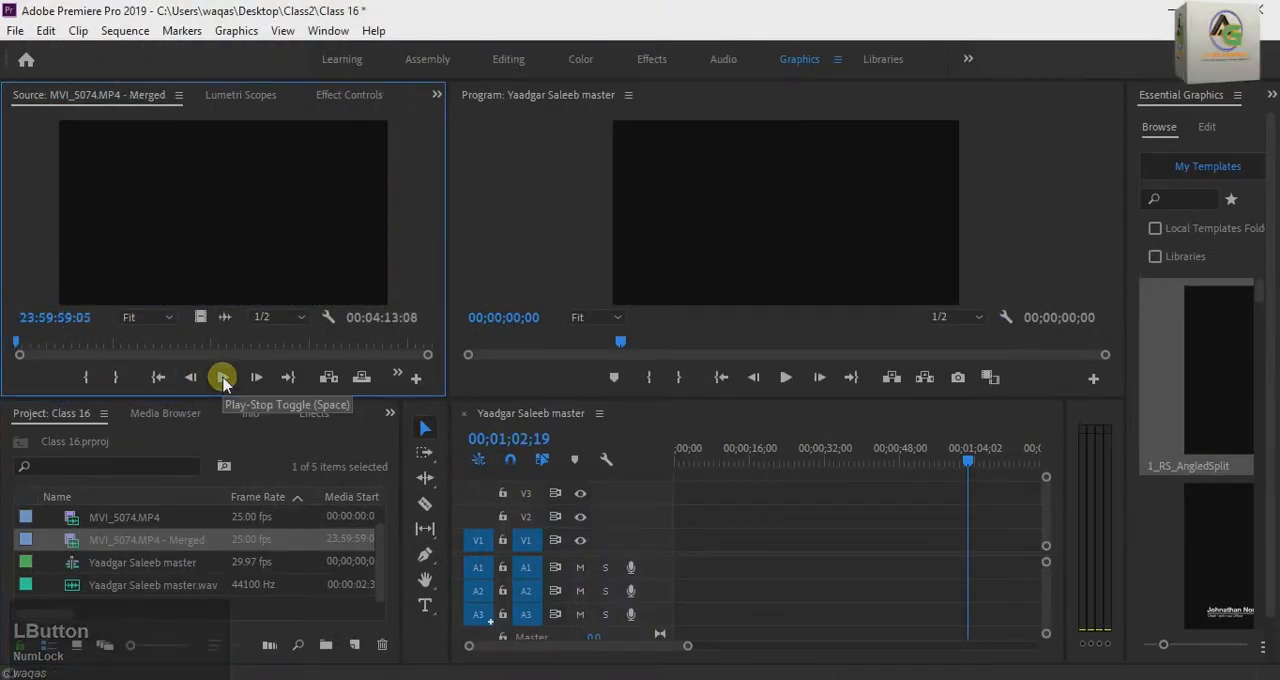
{"action": "left_click", "coordinate": [220, 375]}
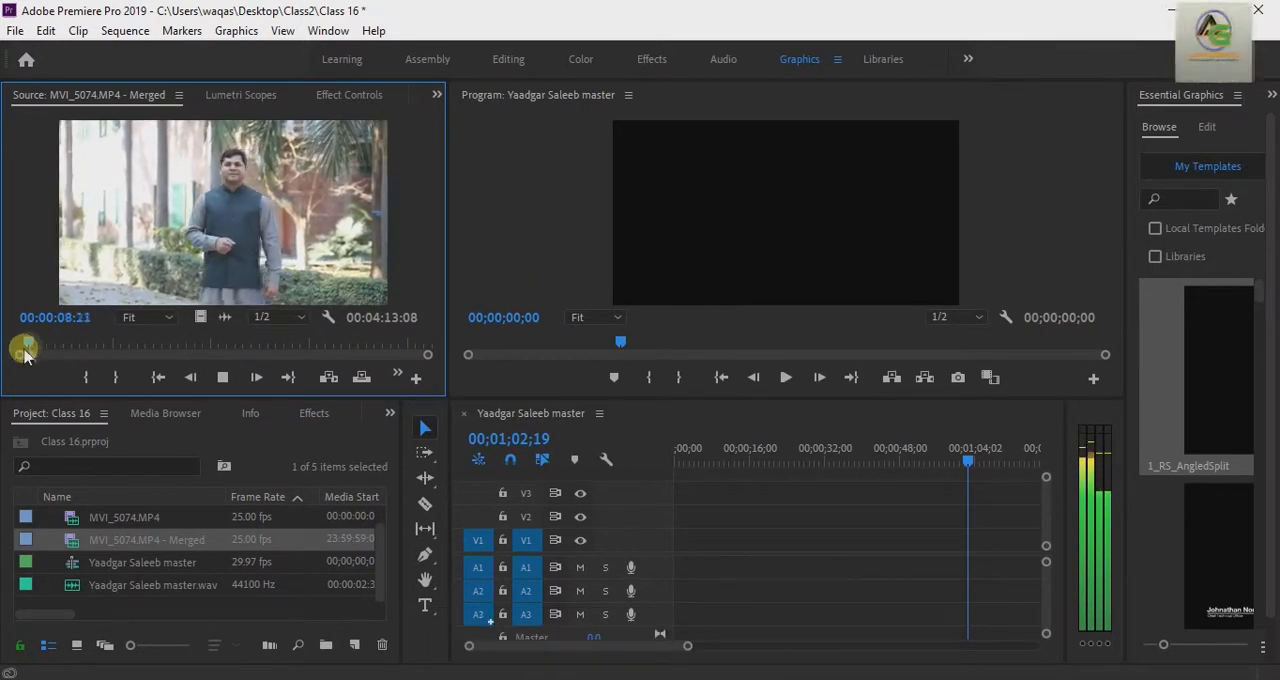
{"action": "left_click_drag", "start_coordinate": [25, 352], "coordinate": [72, 352]}
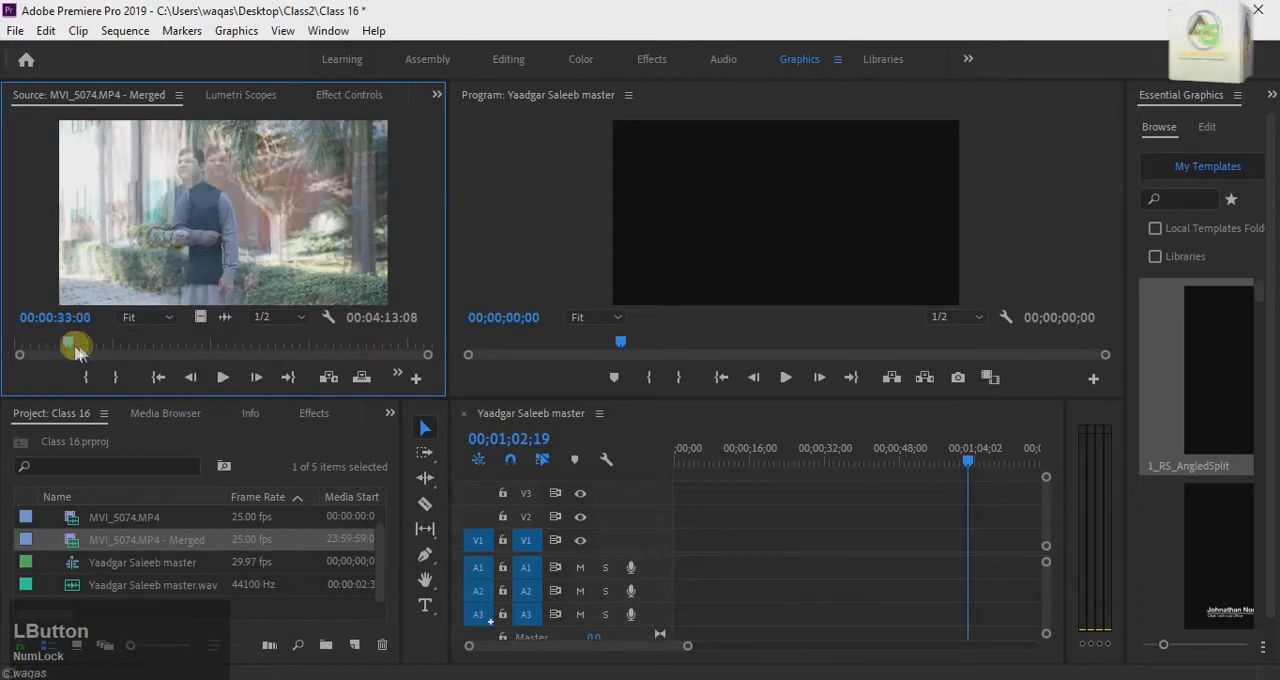
{"action": "left_click", "coordinate": [222, 377]}
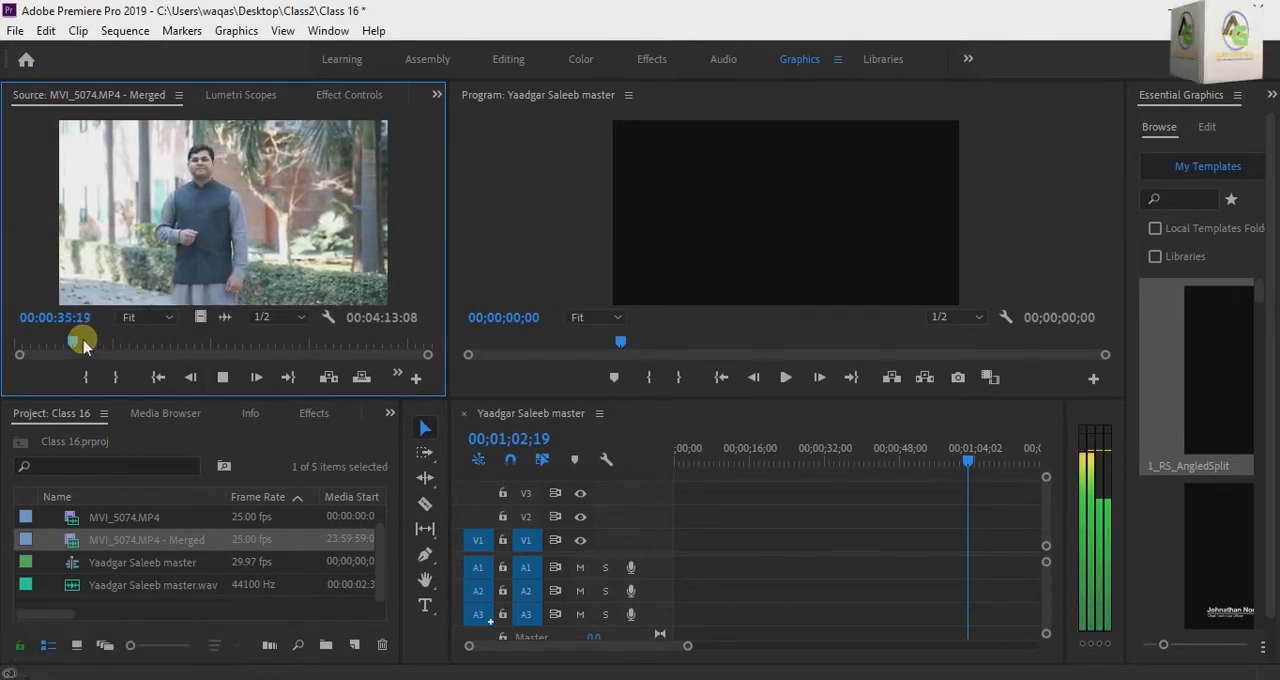
{"action": "left_click_drag", "start_coordinate": [80, 344], "coordinate": [96, 344]}
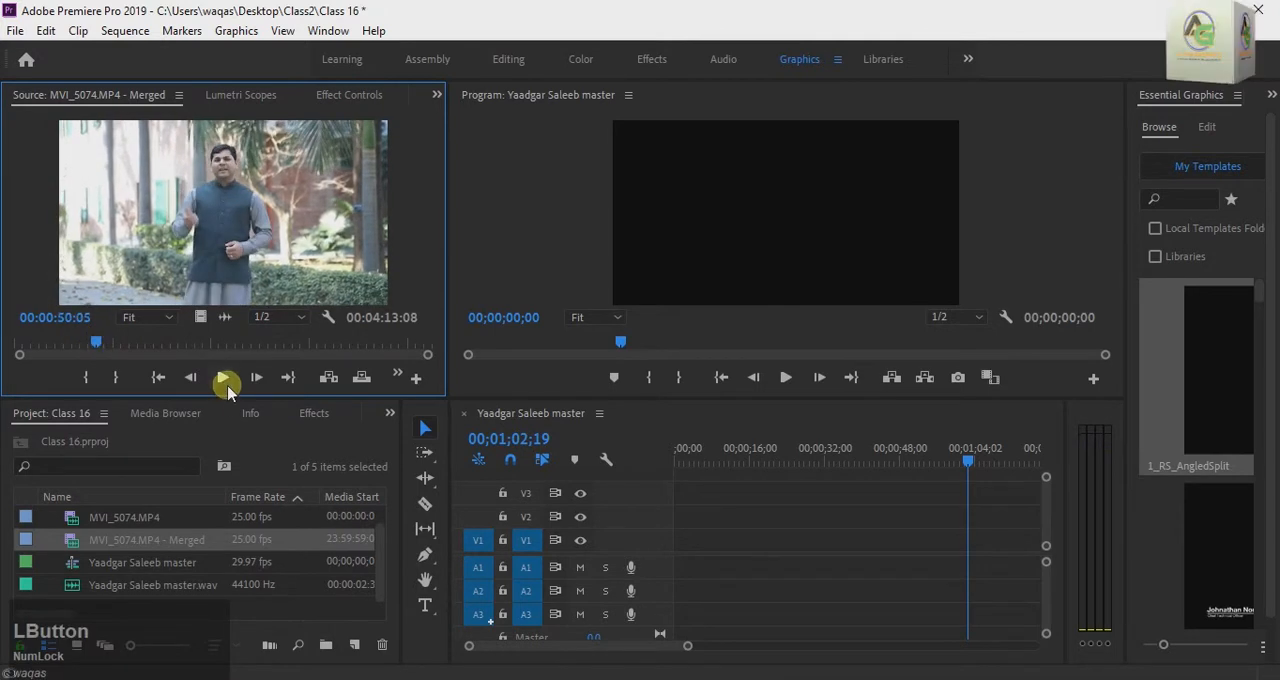
{"action": "left_click", "coordinate": [224, 381]}
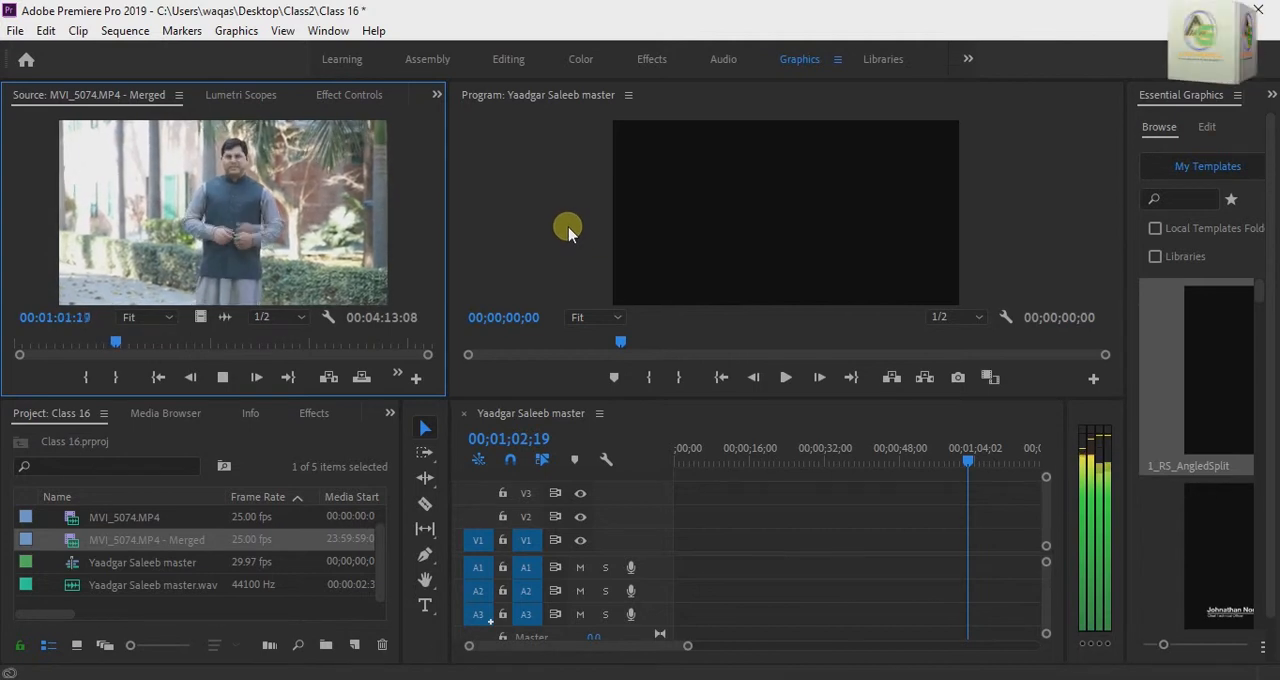
{"action": "key", "text": "space"}
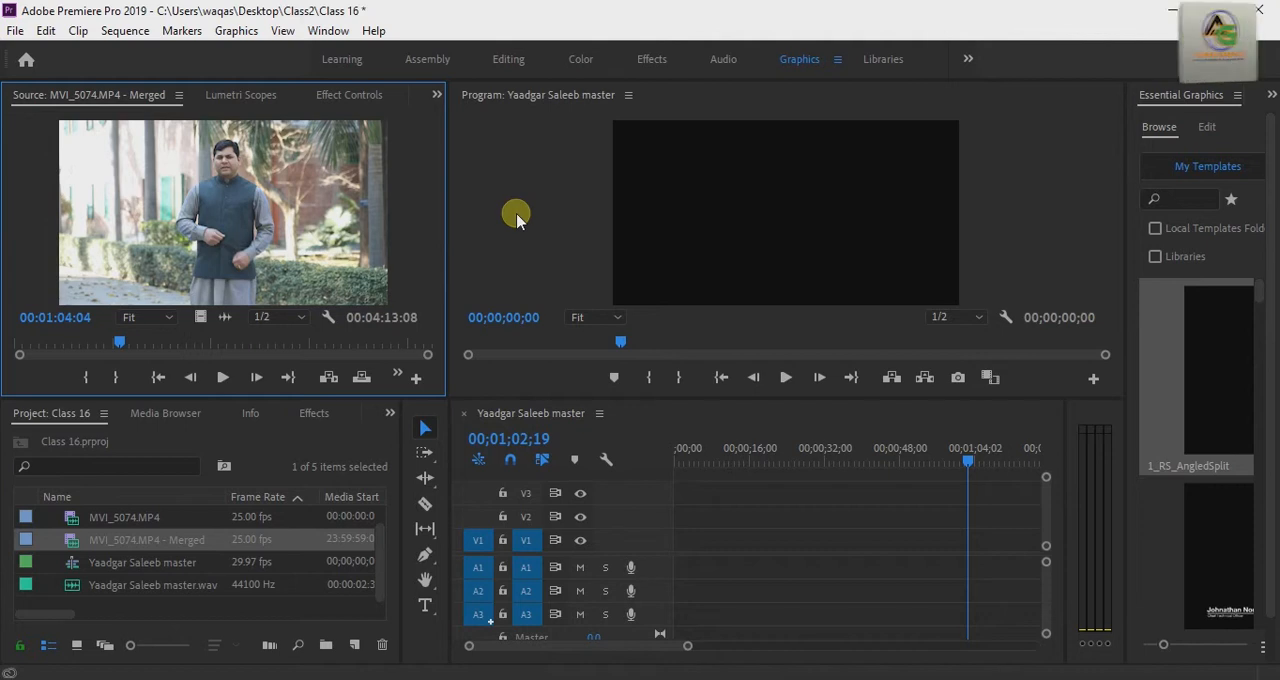
Step: Create a new sequence from the MVI_5074.MP4 - Merged clip
{"action": "right_click", "coordinate": [172, 543]}
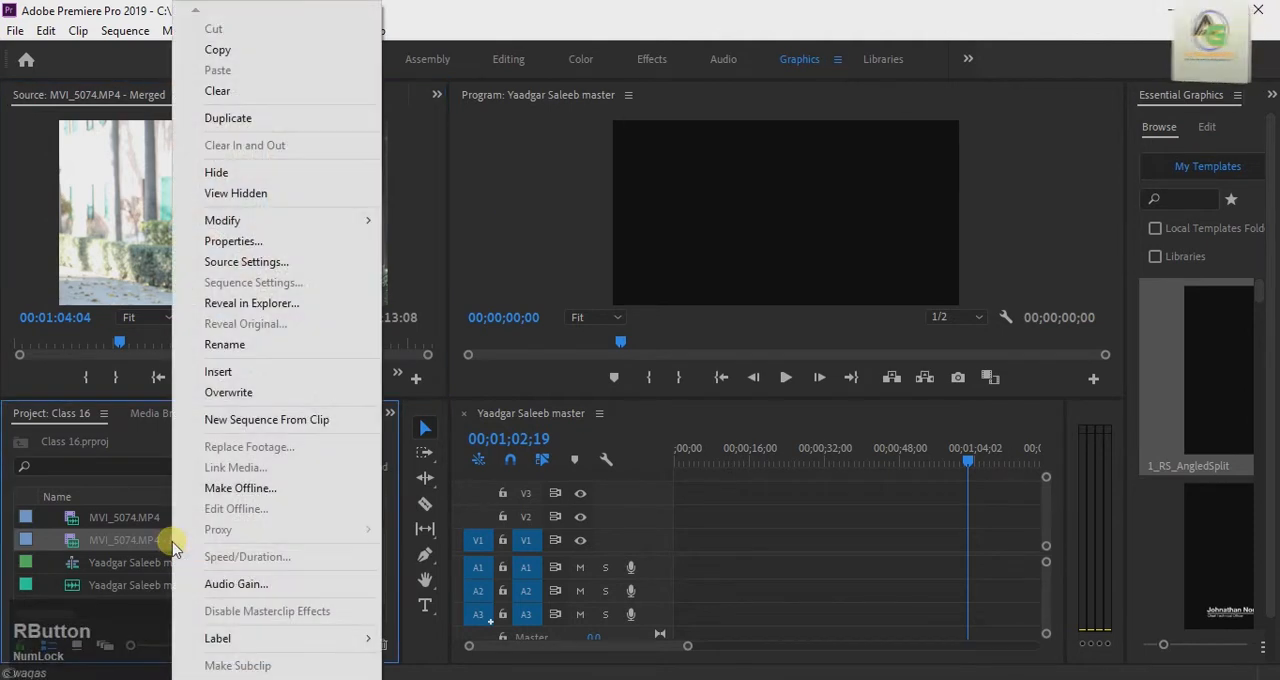
{"action": "scroll", "coordinate": [236, 665], "scroll_direction": "down", "scroll_amount": 1}
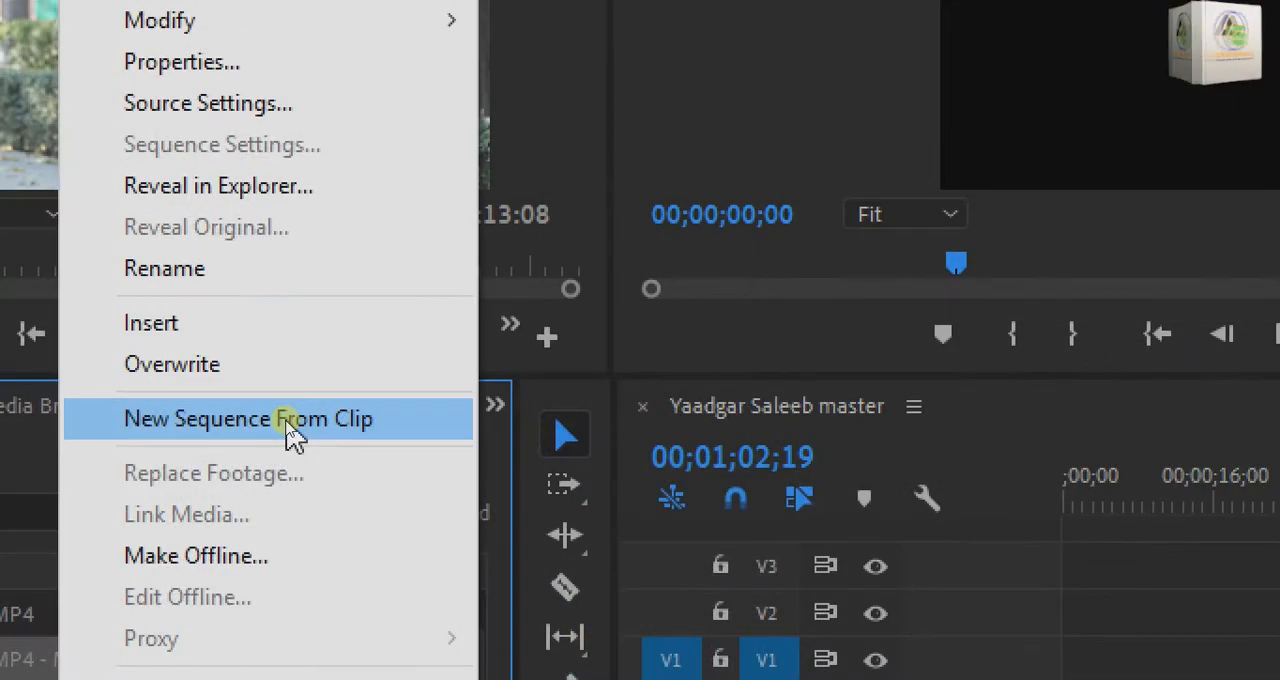
{"action": "left_click", "coordinate": [293, 425]}
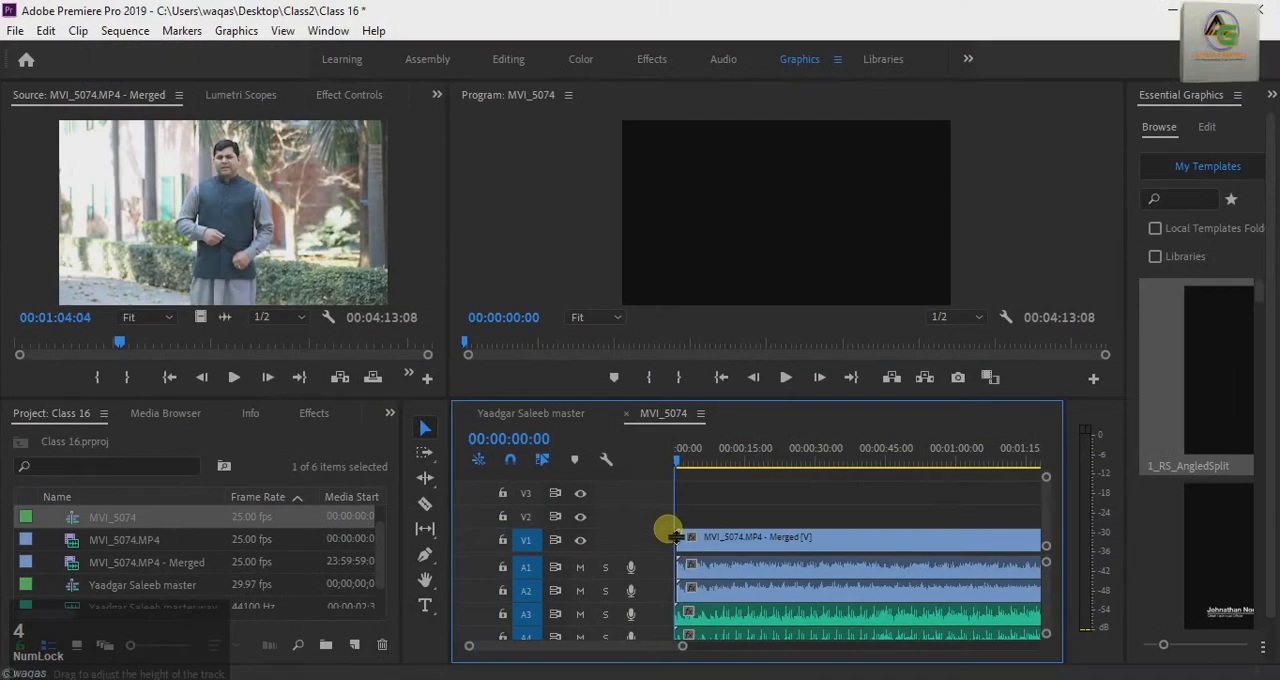
Step: Play the new MVI_5074 sequence from the start and from a point further along to check its combined audio
{"action": "left_click", "coordinate": [680, 458]}
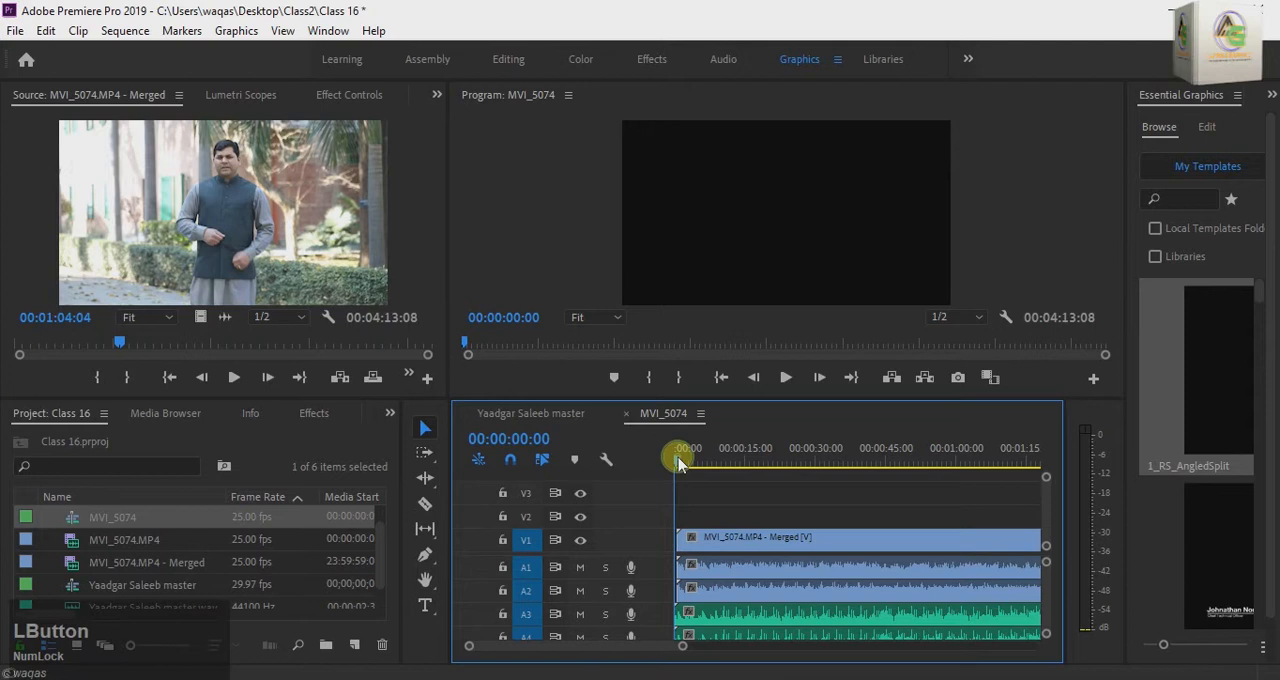
{"action": "left_click", "coordinate": [785, 377]}
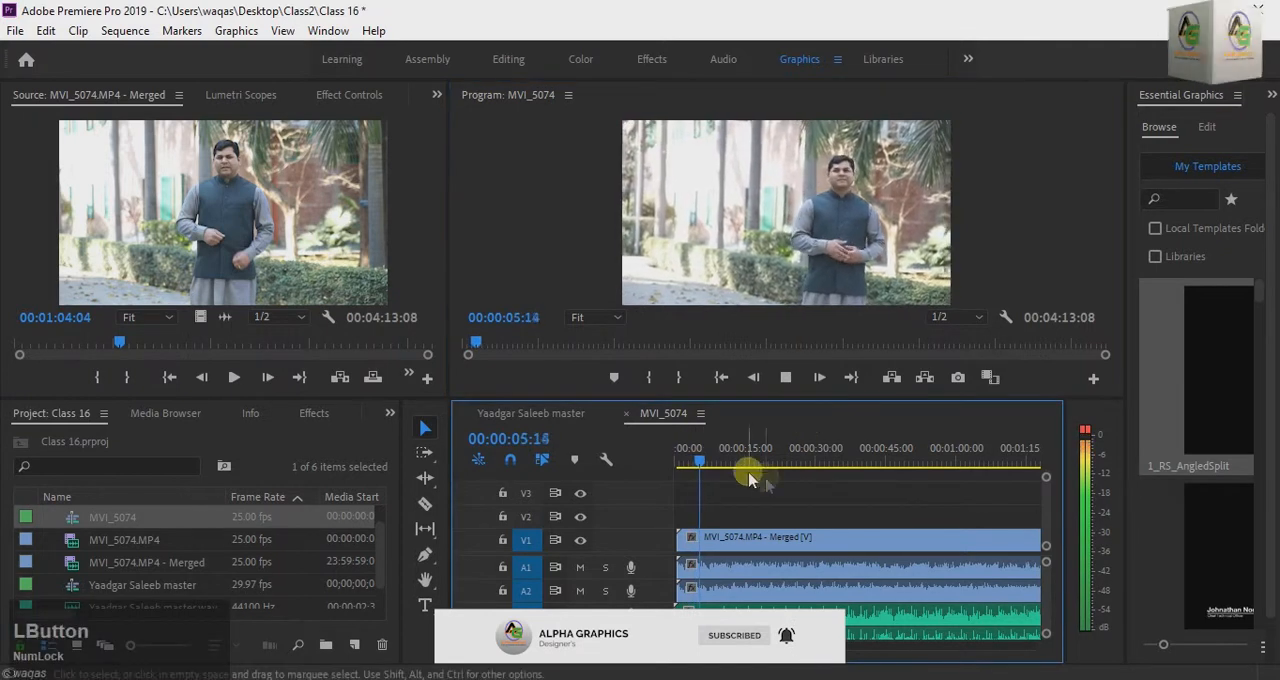
{"action": "left_click", "coordinate": [726, 466]}
{"action": "left_click", "coordinate": [786, 377]}
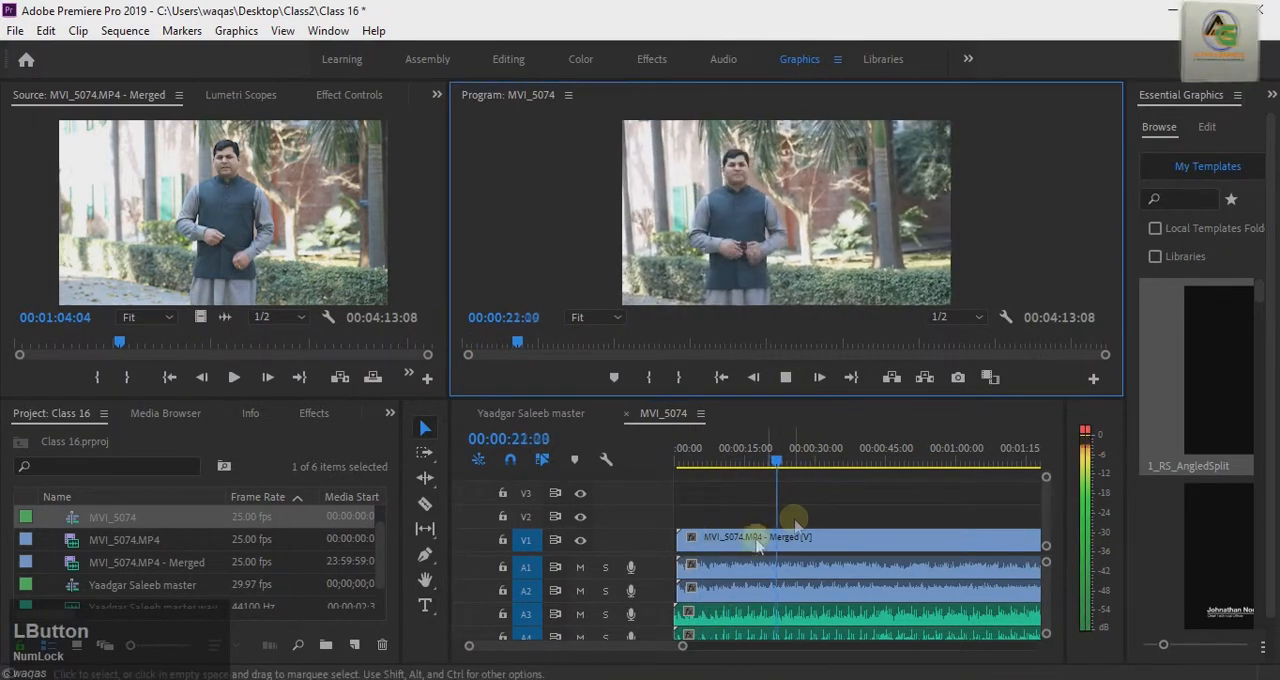
{"action": "left_click", "coordinate": [786, 377]}
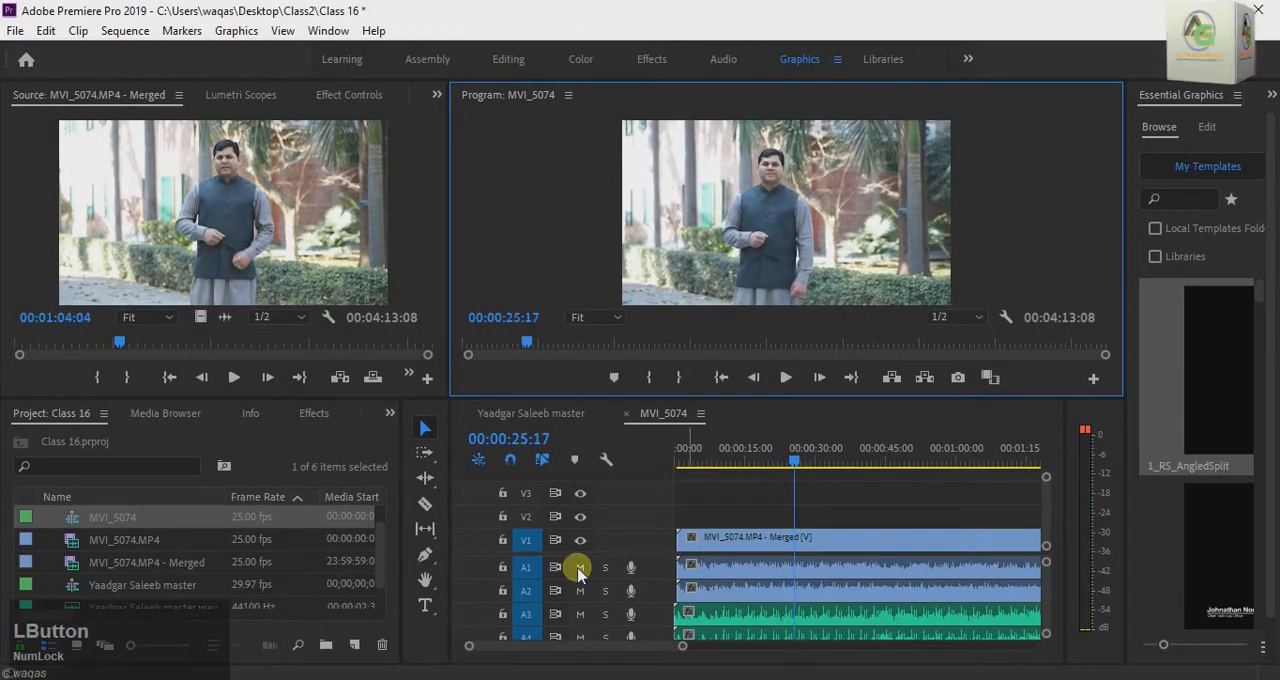
Step: Mute the camera audio tracks A1 and A2, and play the sequence from about 00:00:01:10 and further along to check the master audio
{"action": "left_click", "coordinate": [579, 567]}
{"action": "left_click", "coordinate": [580, 590]}
{"action": "left_click_drag", "start_coordinate": [793, 460], "coordinate": [686, 488]}
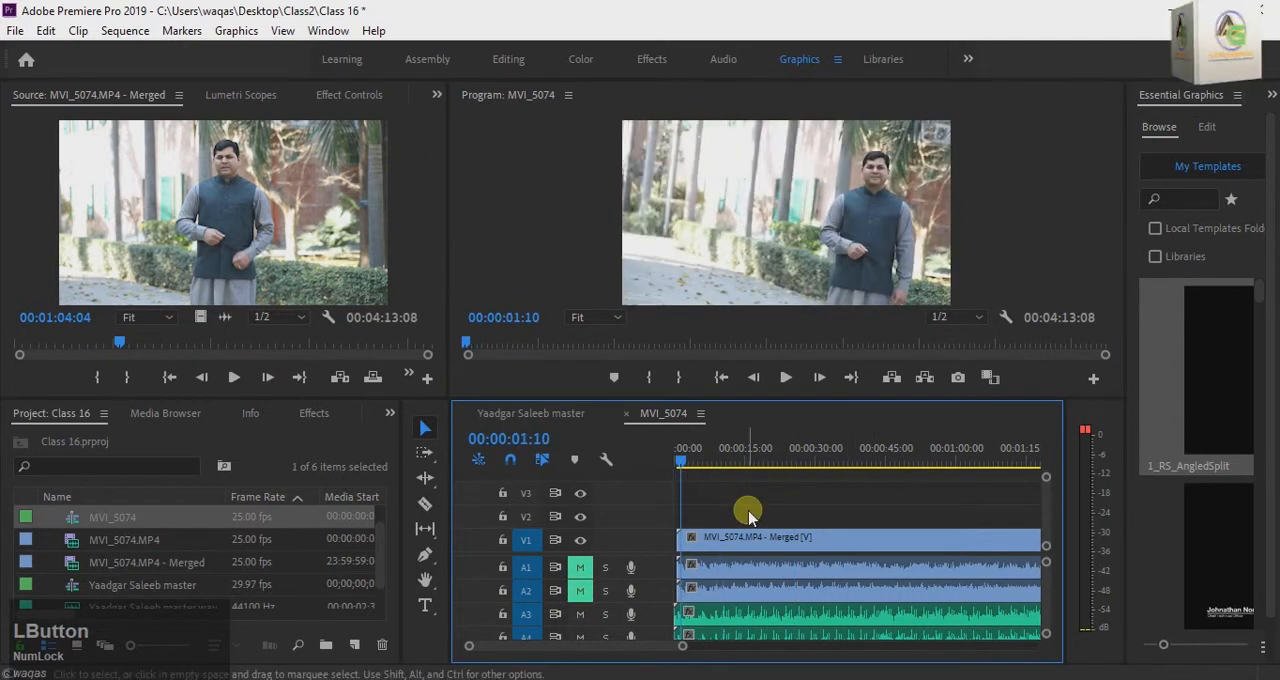
{"action": "key", "text": "space"}
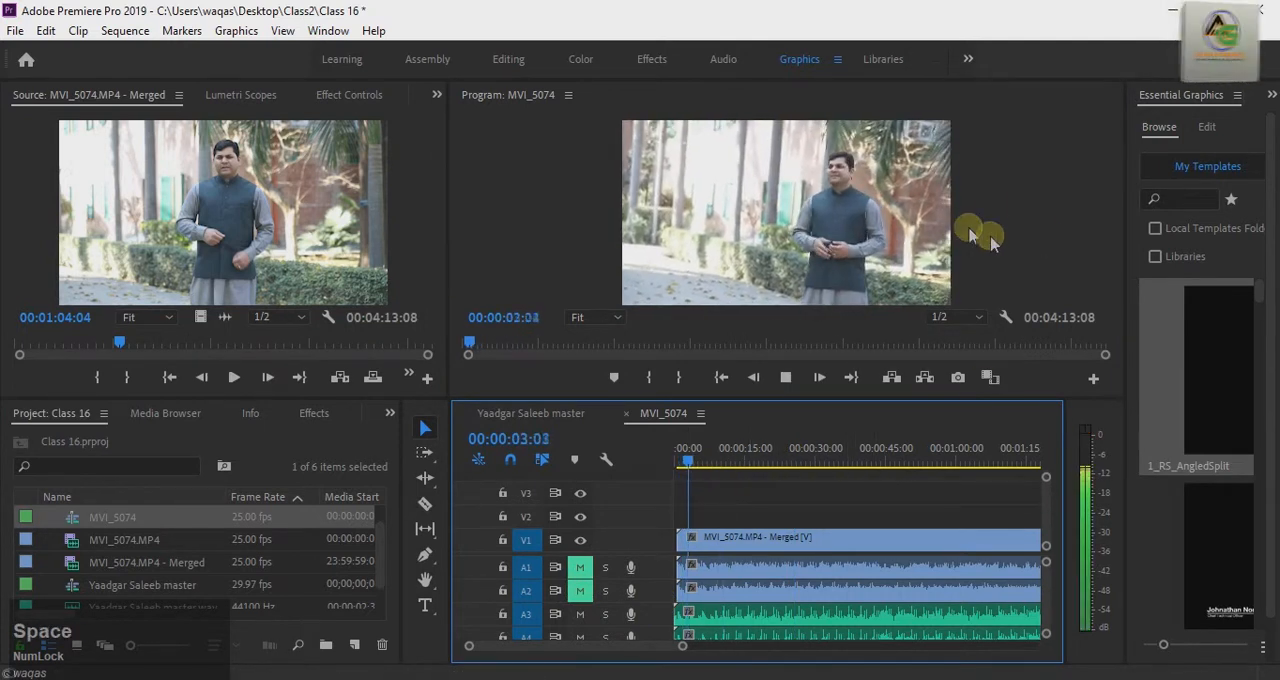
{"action": "left_click", "coordinate": [858, 422]}
{"action": "left_click_drag", "start_coordinate": [709, 462], "coordinate": [934, 462]}
{"action": "key", "text": "space"}
{"action": "key", "text": "space"}
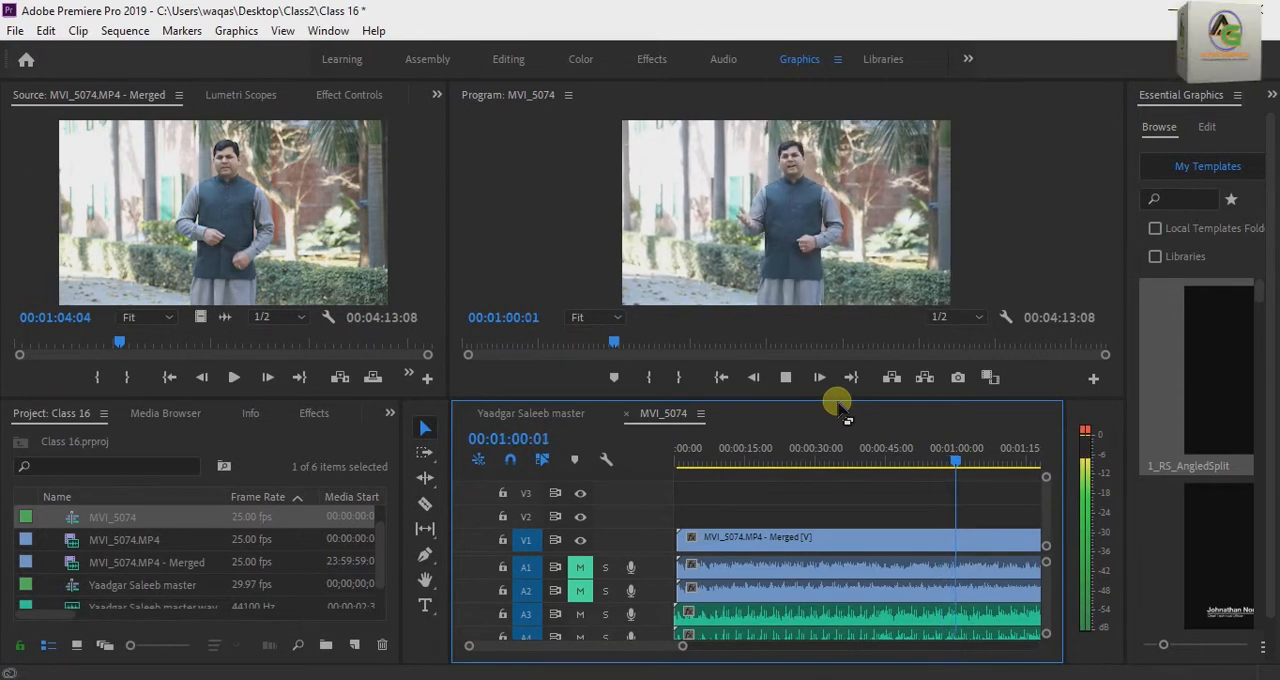
{"action": "key", "text": "space"}
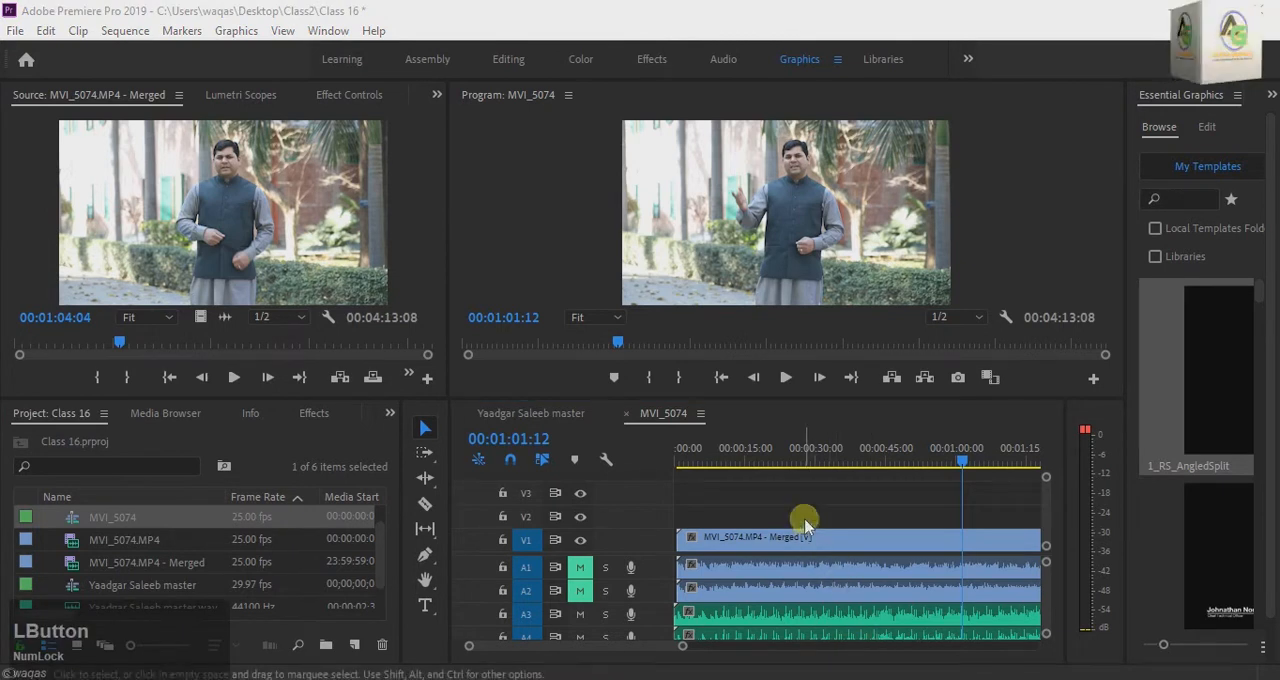
Step: Delete the merged clip from the MVI_5074 sequence and from the project, including its remaining clip references
{"action": "left_click_drag", "start_coordinate": [807, 525], "coordinate": [814, 606]}
{"action": "key", "text": "Delete"}
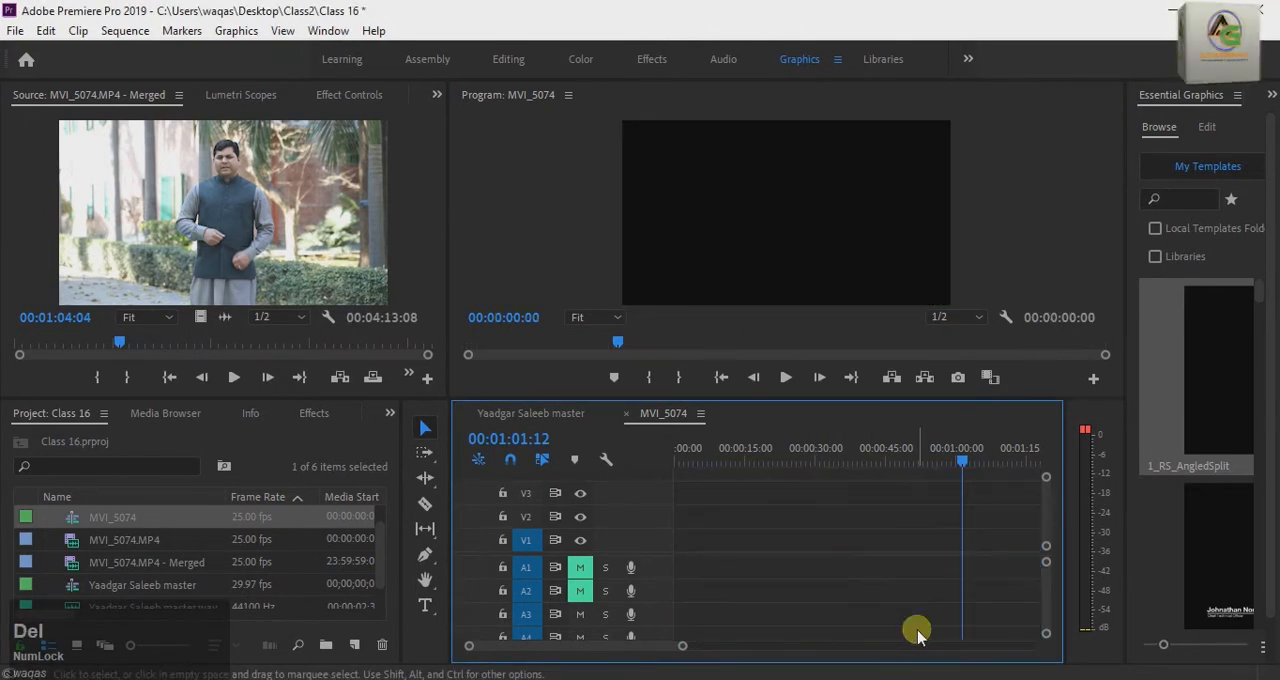
{"action": "left_click", "coordinate": [160, 562]}
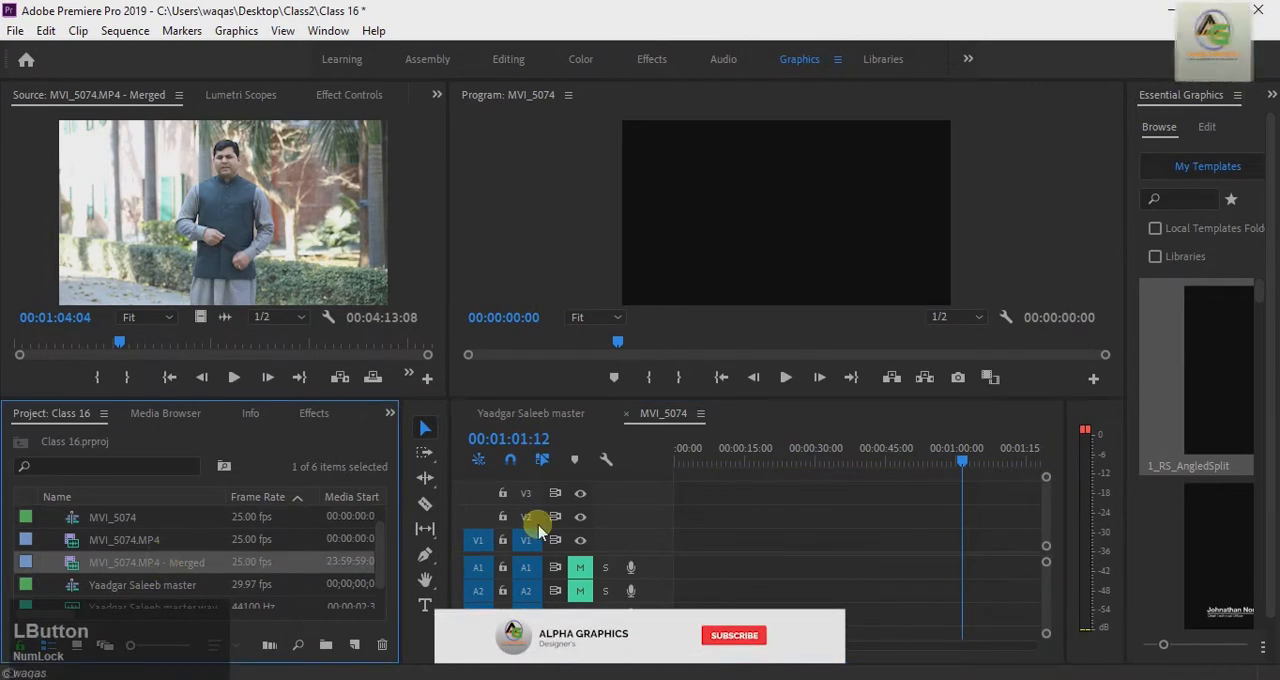
{"action": "key", "text": "Delete"}
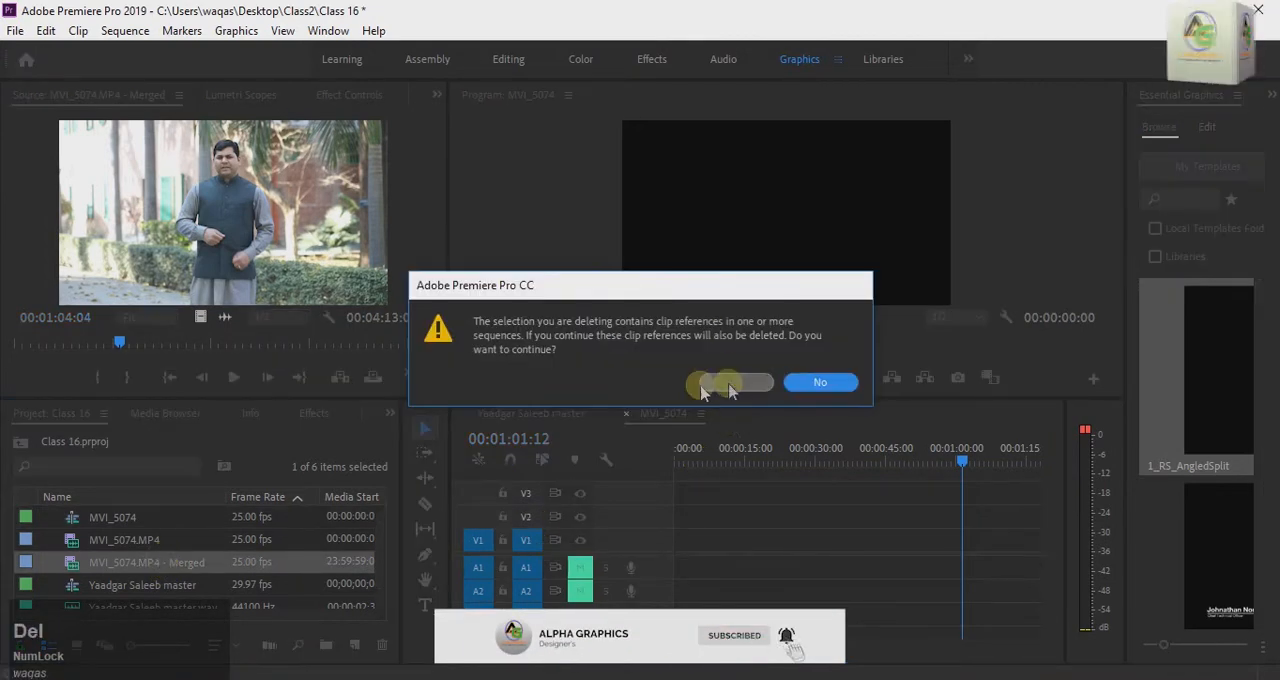
{"action": "left_click", "coordinate": [731, 384]}
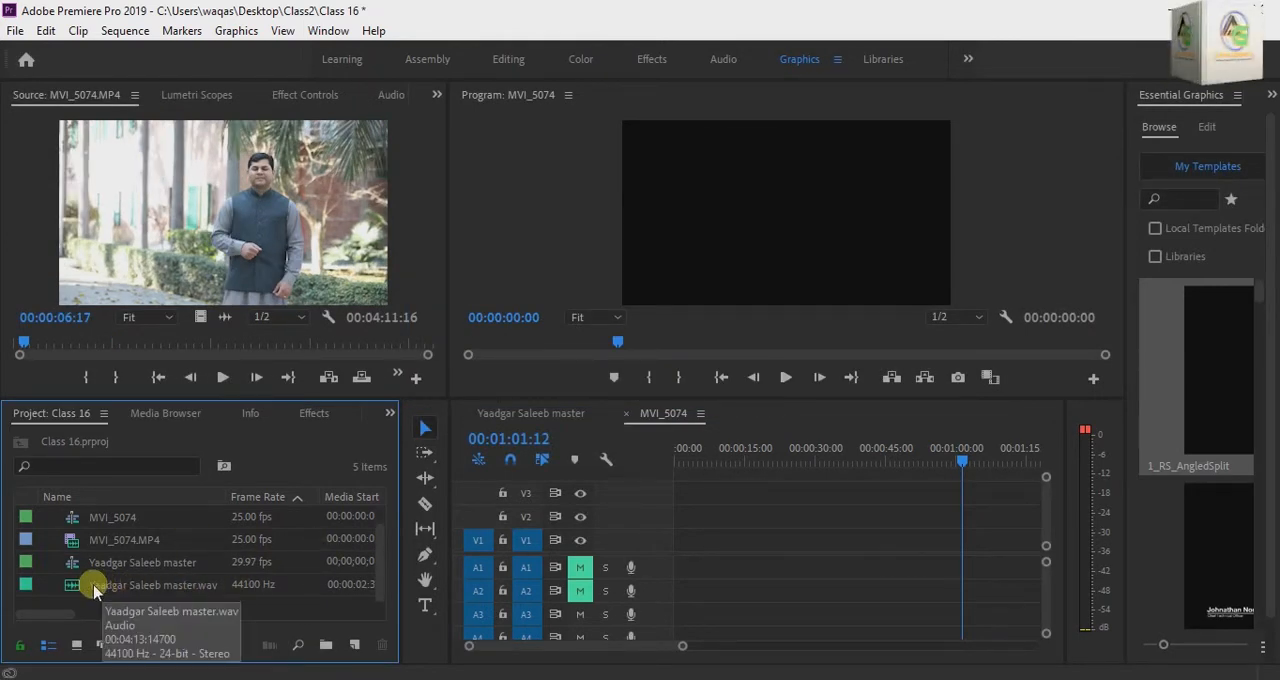
Step: Place Yaadgar Saleeb master.wav on A1 at the sequence start, with MVI_5074.MP4 on tracks V2 and A2
{"action": "left_click_drag", "start_coordinate": [84, 591], "coordinate": [690, 535]}
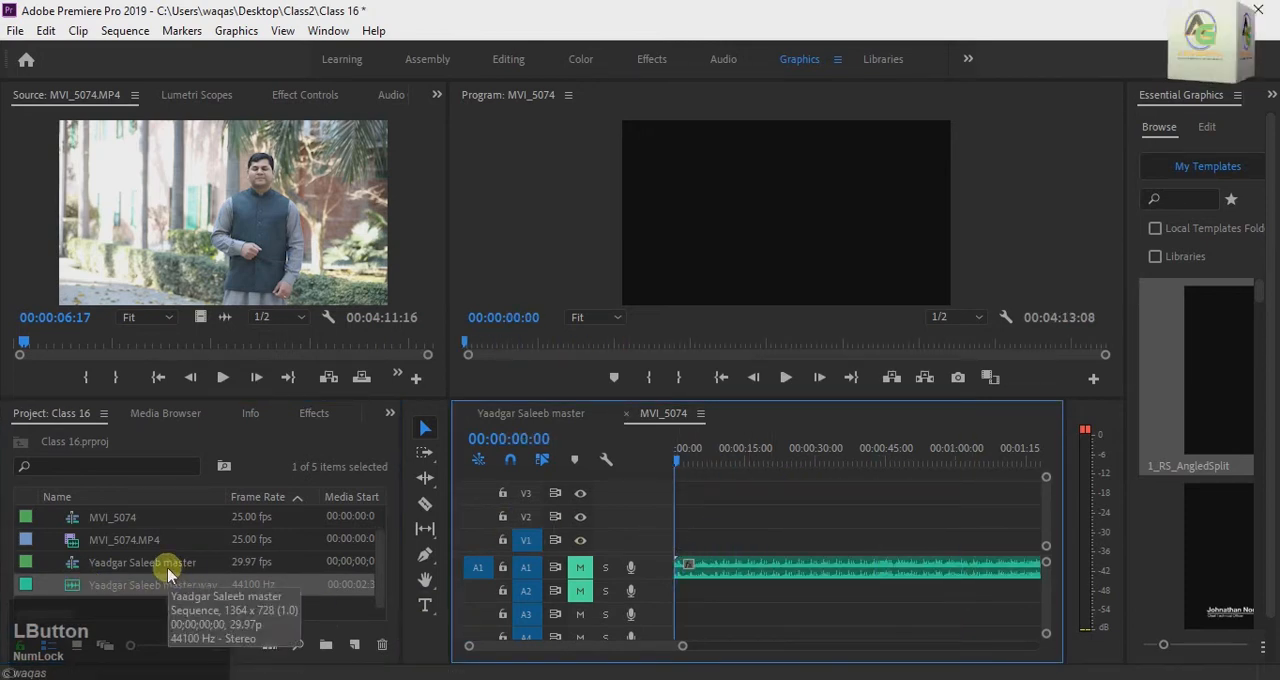
{"action": "left_click", "coordinate": [73, 541]}
{"action": "double_click", "coordinate": [108, 540]}
{"action": "left_click_drag", "start_coordinate": [121, 541], "coordinate": [676, 580]}
{"action": "left_click_drag", "start_coordinate": [731, 517], "coordinate": [732, 532]}
{"action": "left_click", "coordinate": [746, 537]}
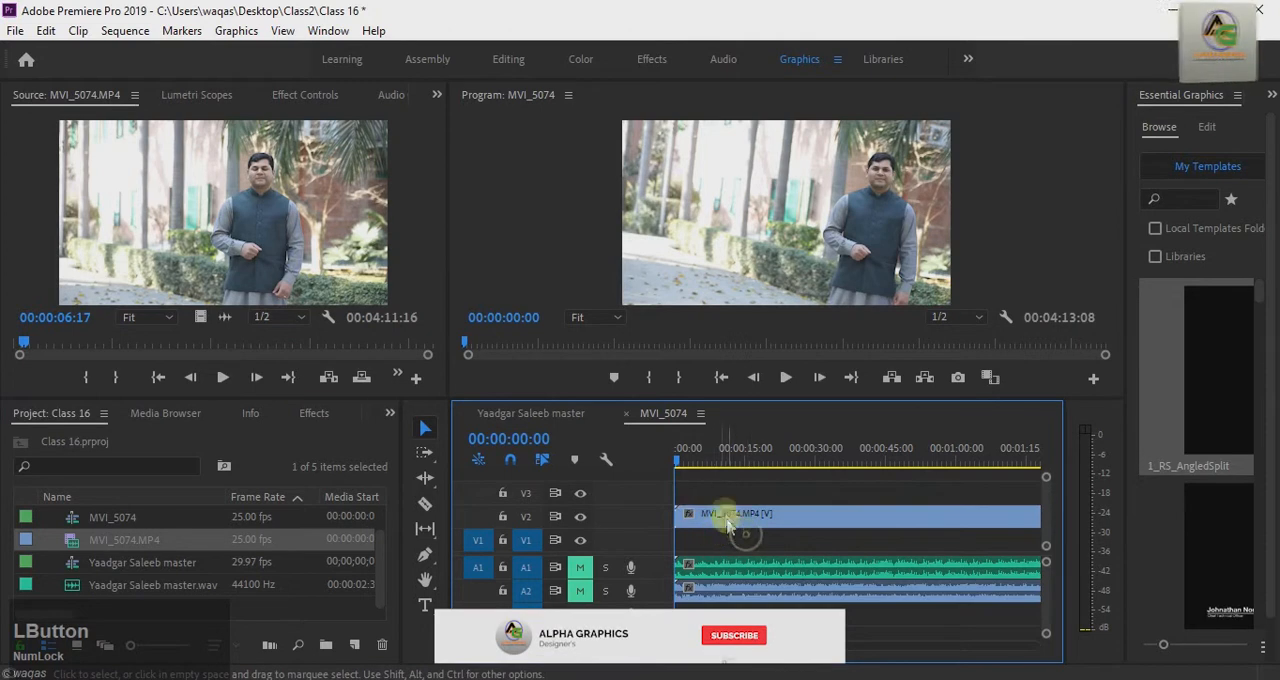
Step: Increase the height of audio track A2 so the camera audio's opening waveform can be examined closely
{"action": "left_click_drag", "start_coordinate": [708, 649], "coordinate": [600, 651]}
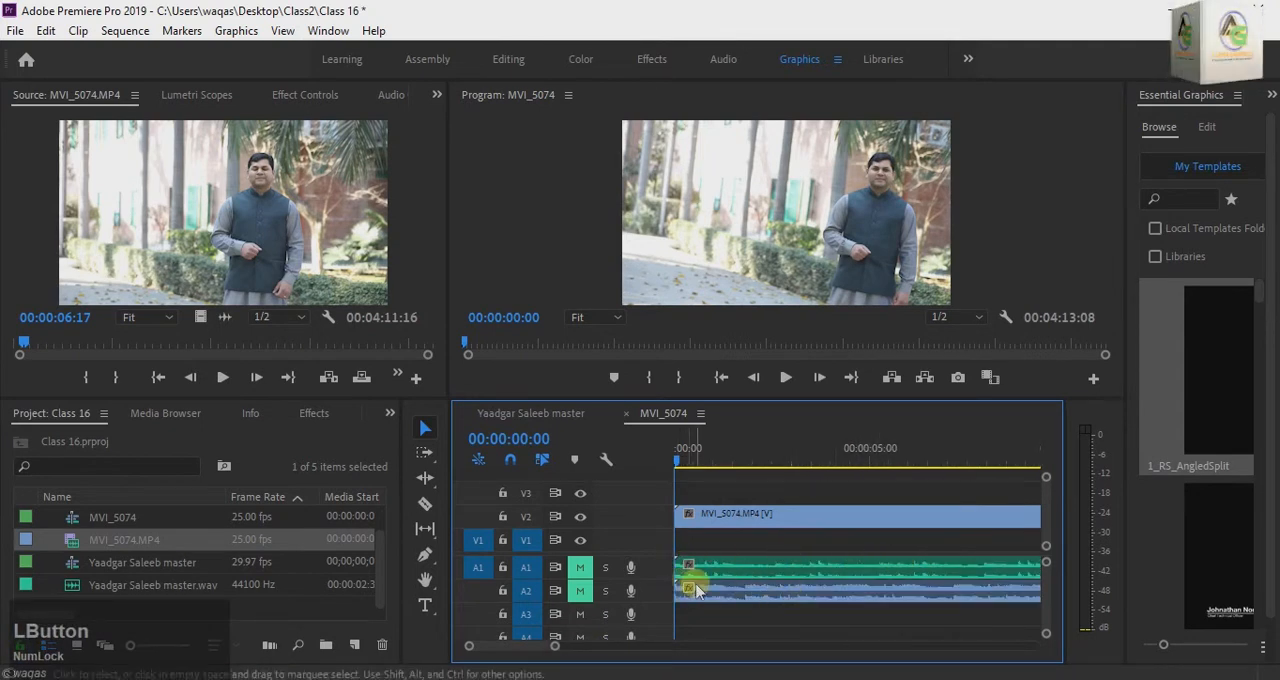
{"action": "left_click_drag", "start_coordinate": [656, 554], "coordinate": [653, 542]}
{"action": "left_click_drag", "start_coordinate": [669, 596], "coordinate": [669, 614]}
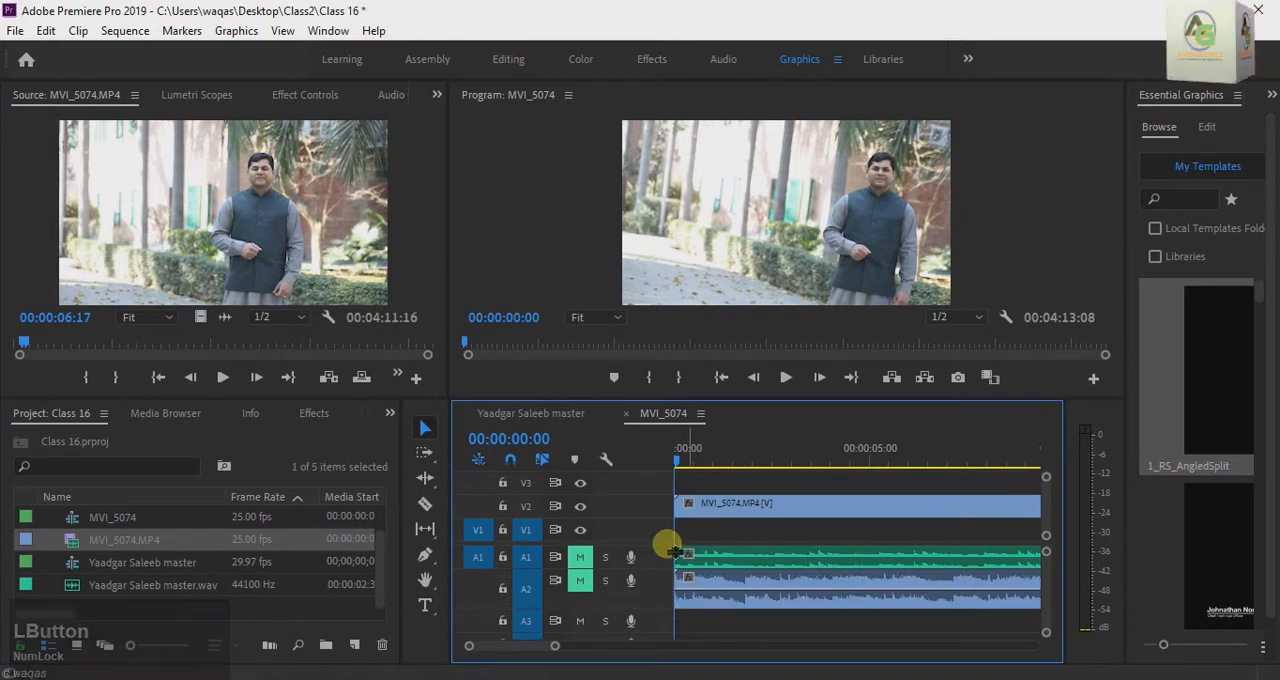
{"action": "left_click_drag", "start_coordinate": [675, 553], "coordinate": [669, 550]}
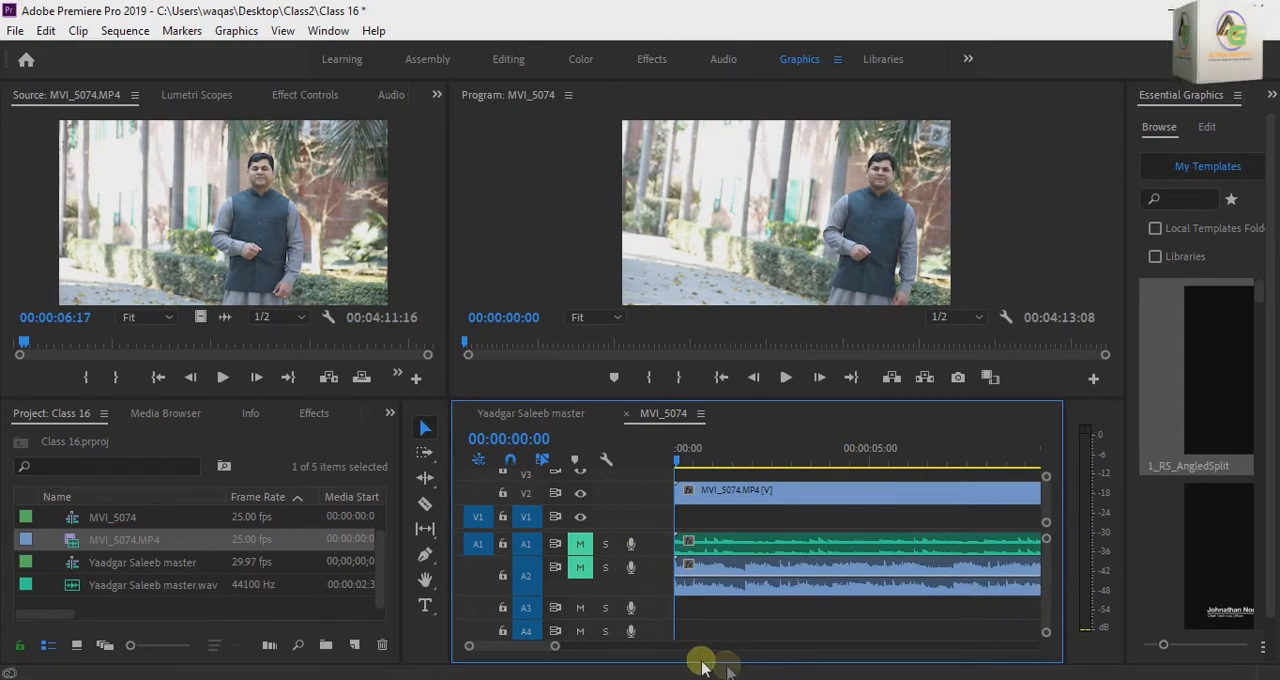
{"action": "left_click_drag", "start_coordinate": [573, 648], "coordinate": [550, 655]}
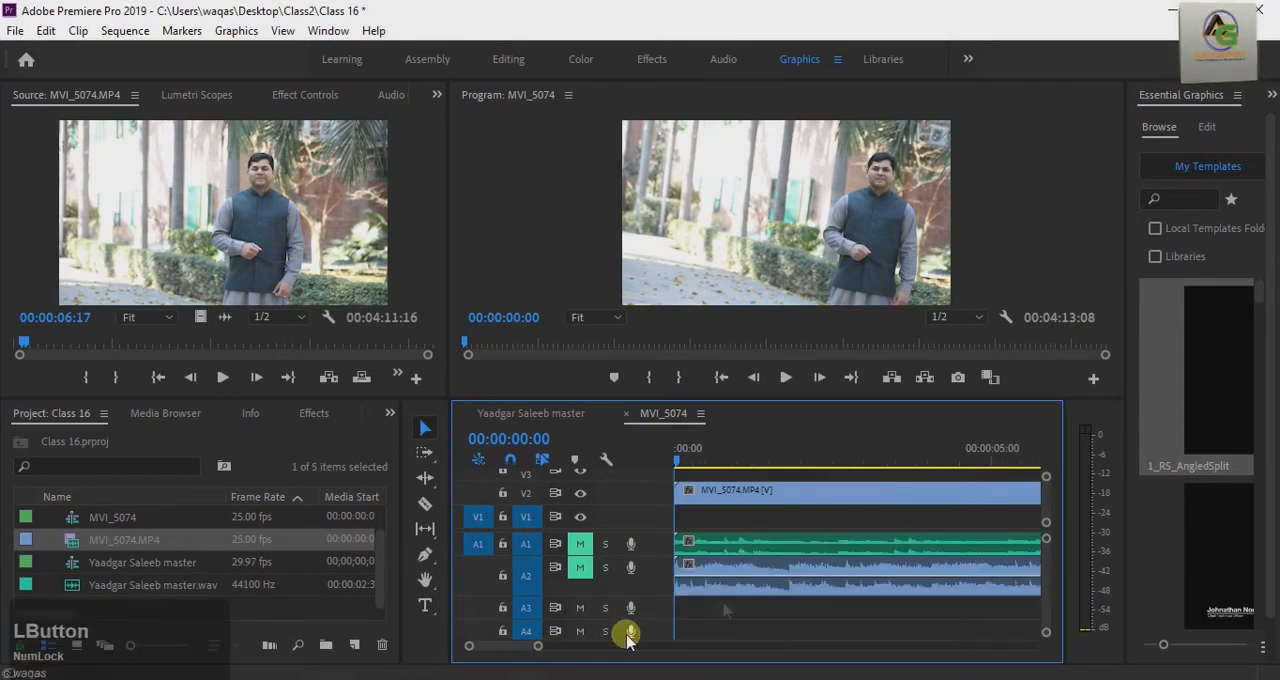
Step: Play the first three seconds of the sequence and check the Show Audio Waveform option in the timeline display settings
{"action": "left_click", "coordinate": [1104, 430]}
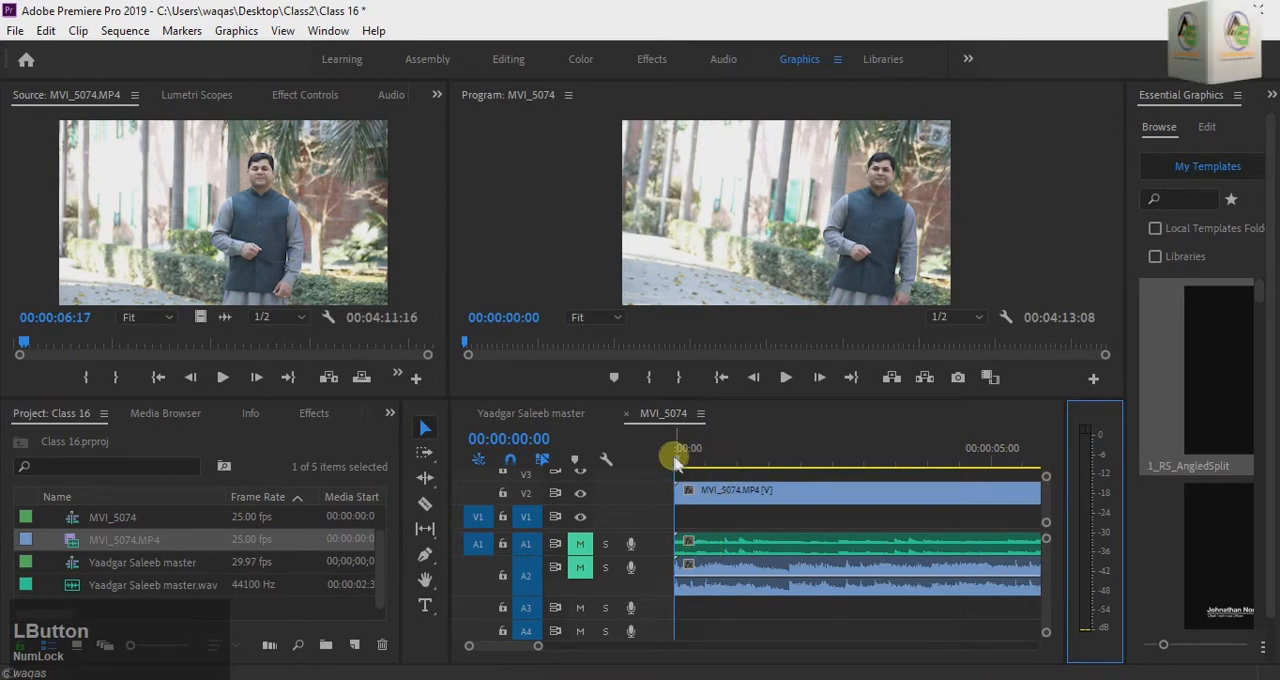
{"action": "key", "text": "space"}
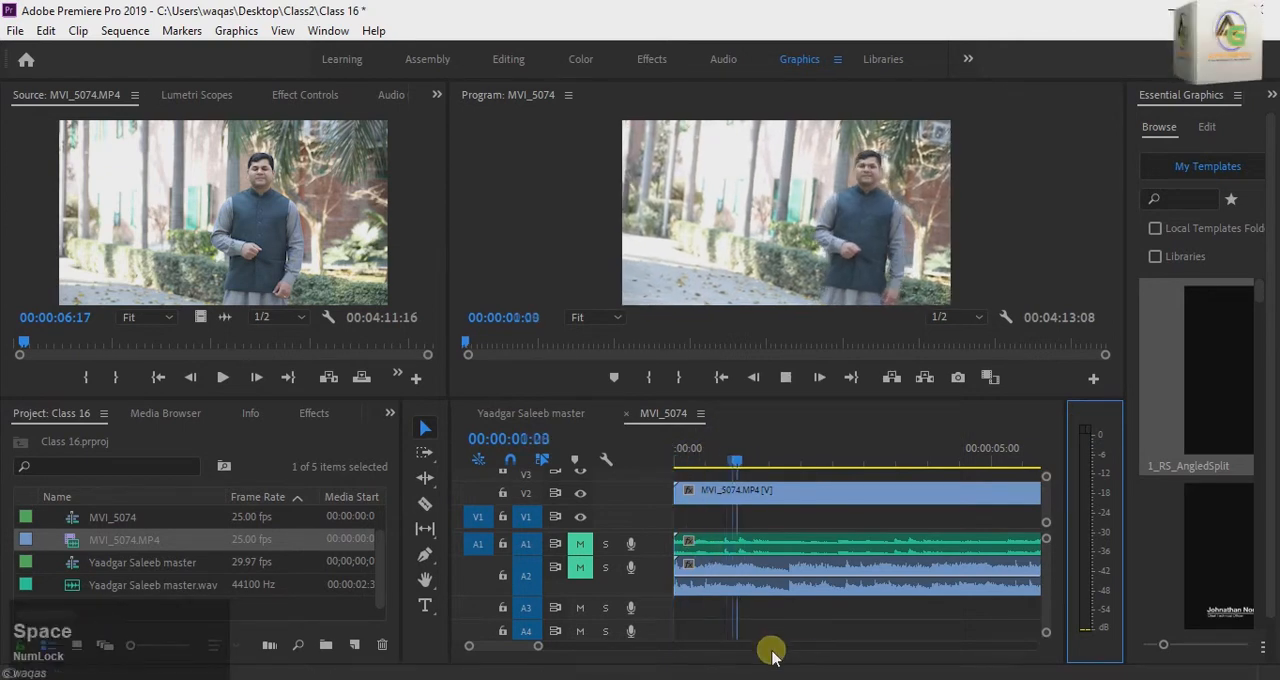
{"action": "key", "text": "space"}
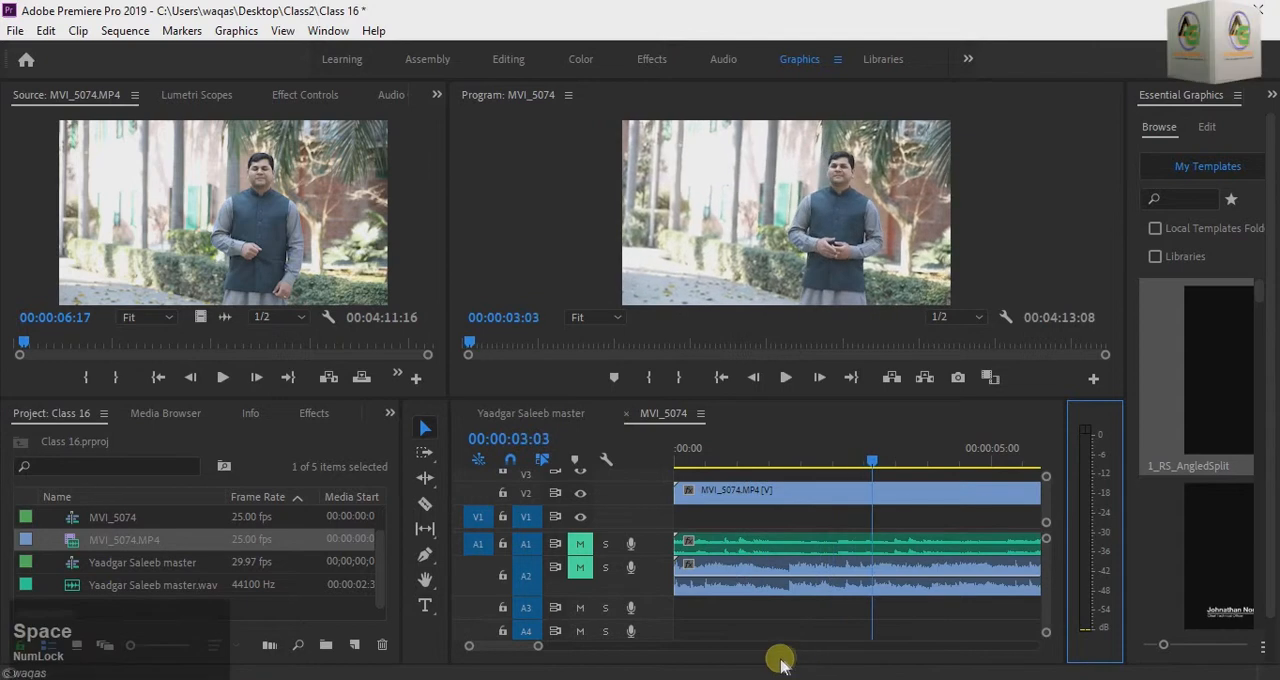
{"action": "left_click", "coordinate": [605, 459]}
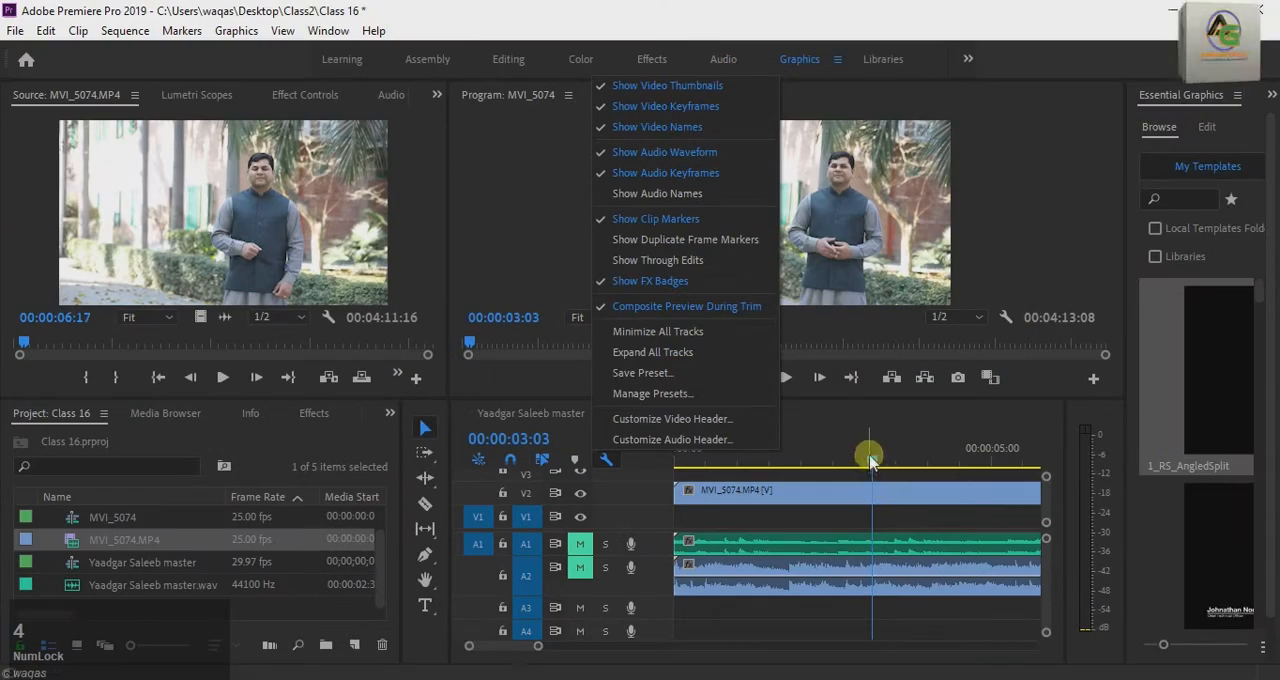
{"action": "left_click_drag", "start_coordinate": [868, 458], "coordinate": [677, 512]}
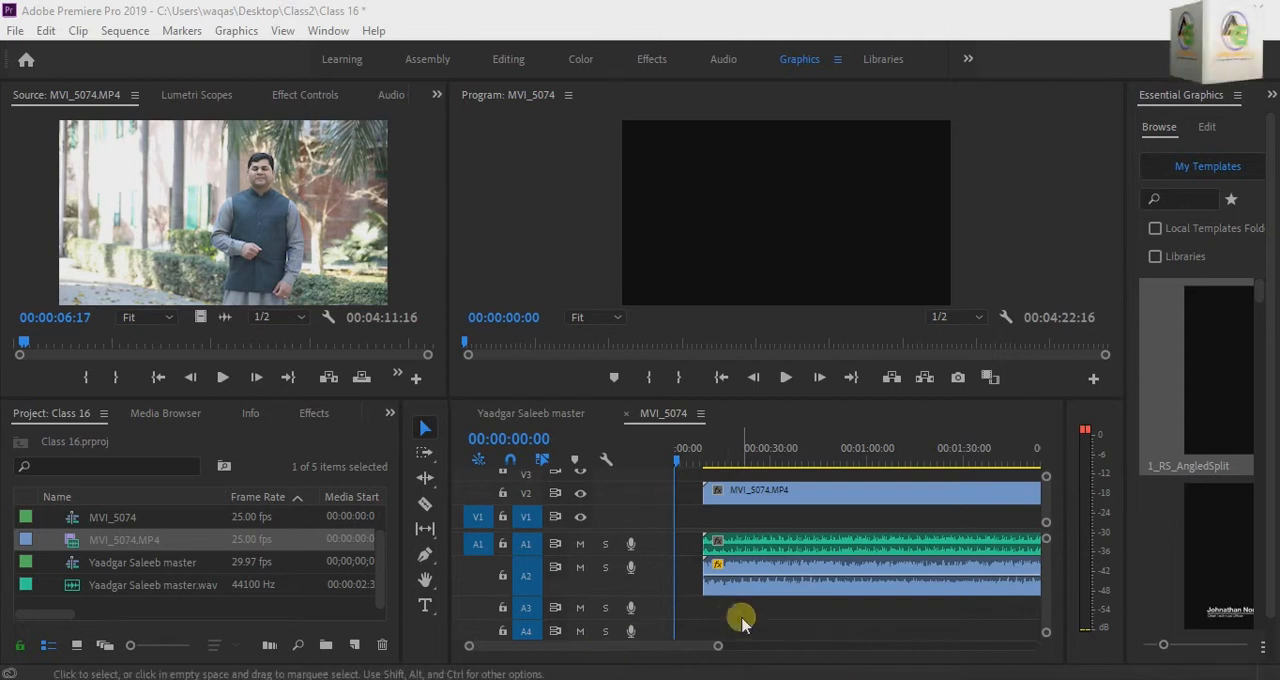
Step: Increase the heights of audio tracks A1 and A2 to enlarge both waveforms for comparison
{"action": "left_click_drag", "start_coordinate": [662, 600], "coordinate": [700, 651]}
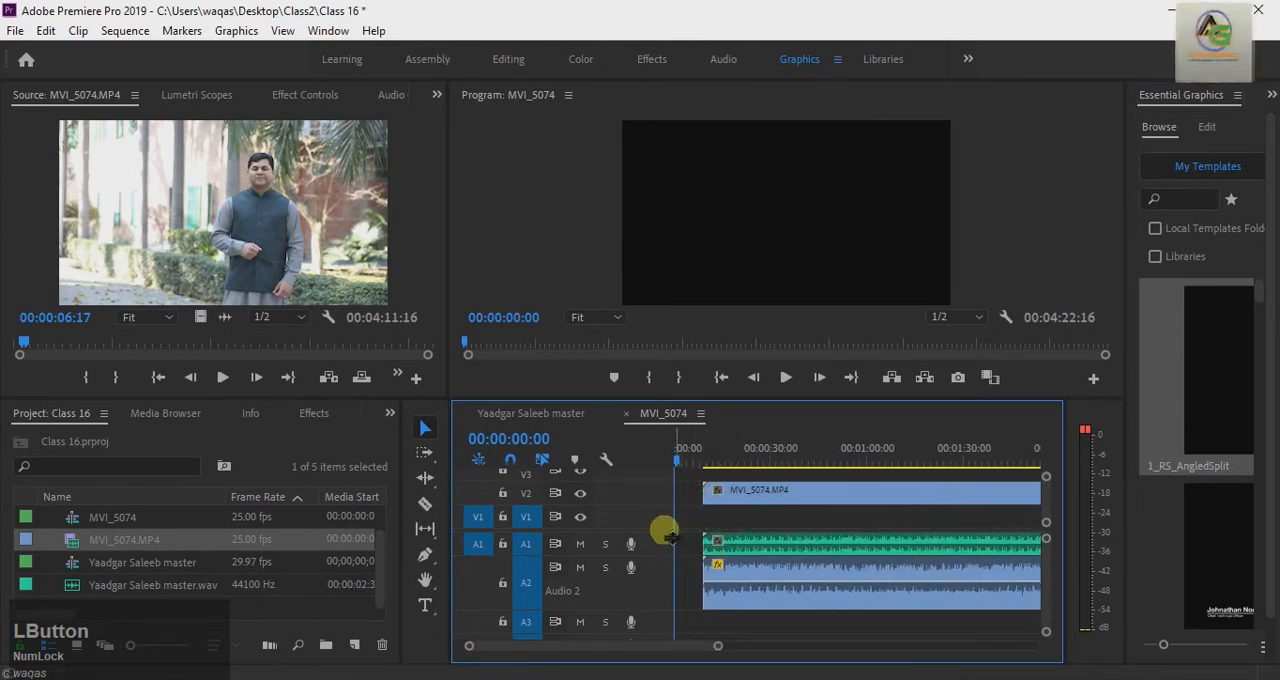
{"action": "scroll", "coordinate": [672, 538], "scroll_direction": "down", "scroll_amount": 1}
{"action": "left_click_drag", "start_coordinate": [664, 538], "coordinate": [654, 574]}
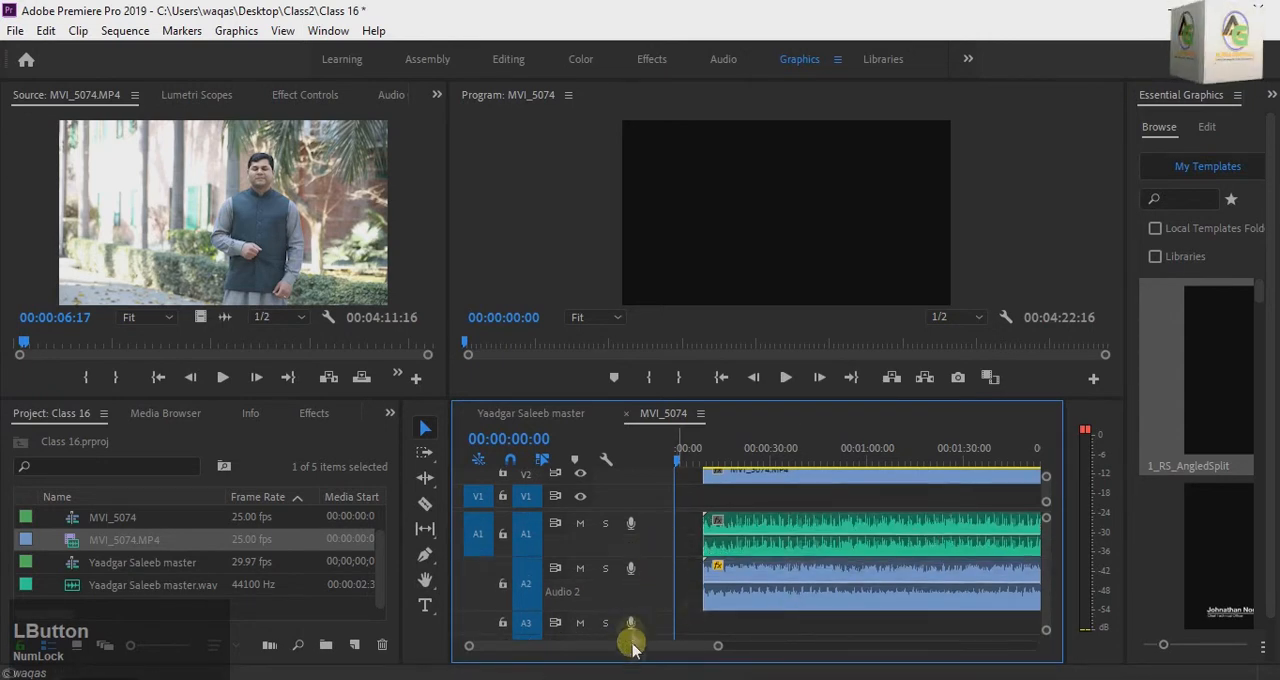
{"action": "left_click_drag", "start_coordinate": [634, 645], "coordinate": [640, 645]}
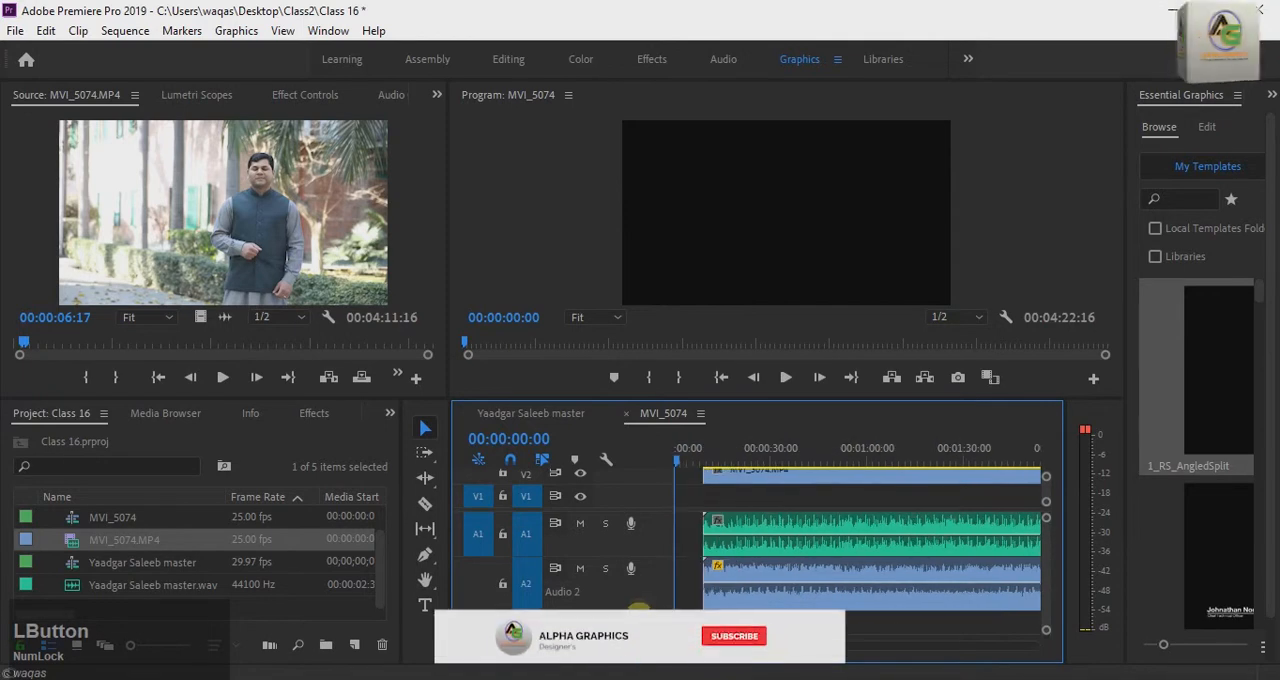
{"action": "left_click_drag", "start_coordinate": [643, 608], "coordinate": [643, 617]}
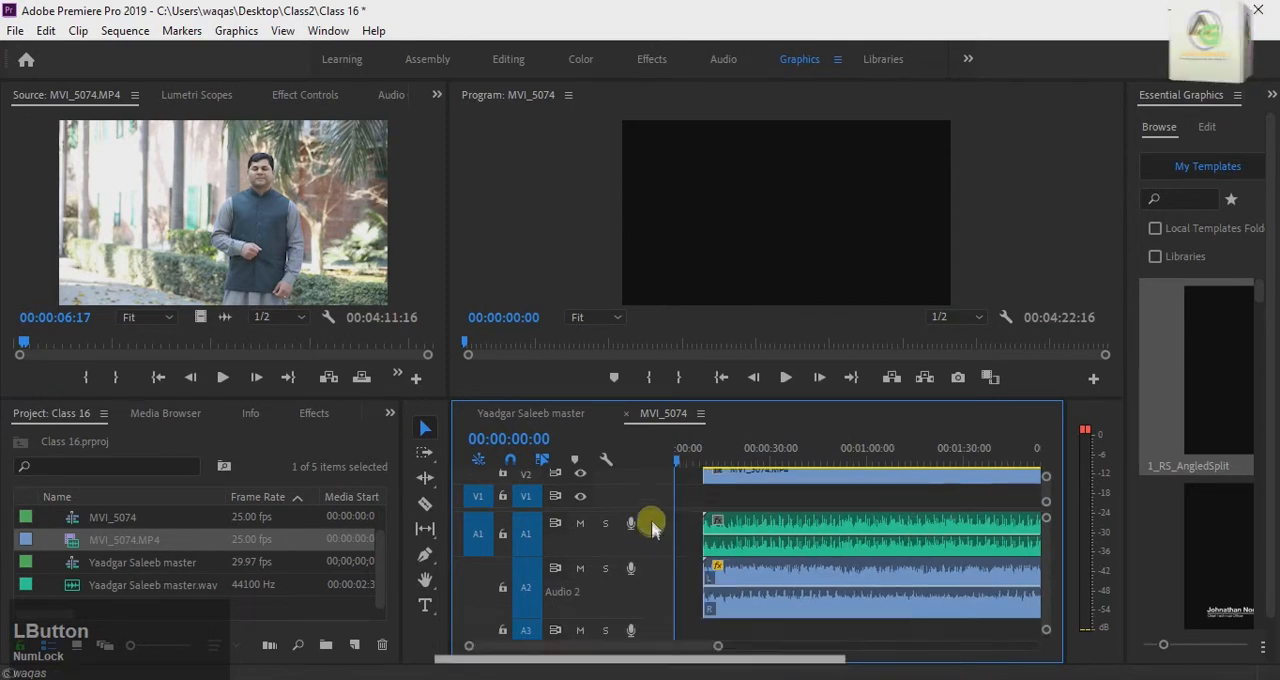
{"action": "left_click_drag", "start_coordinate": [673, 515], "coordinate": [663, 551]}
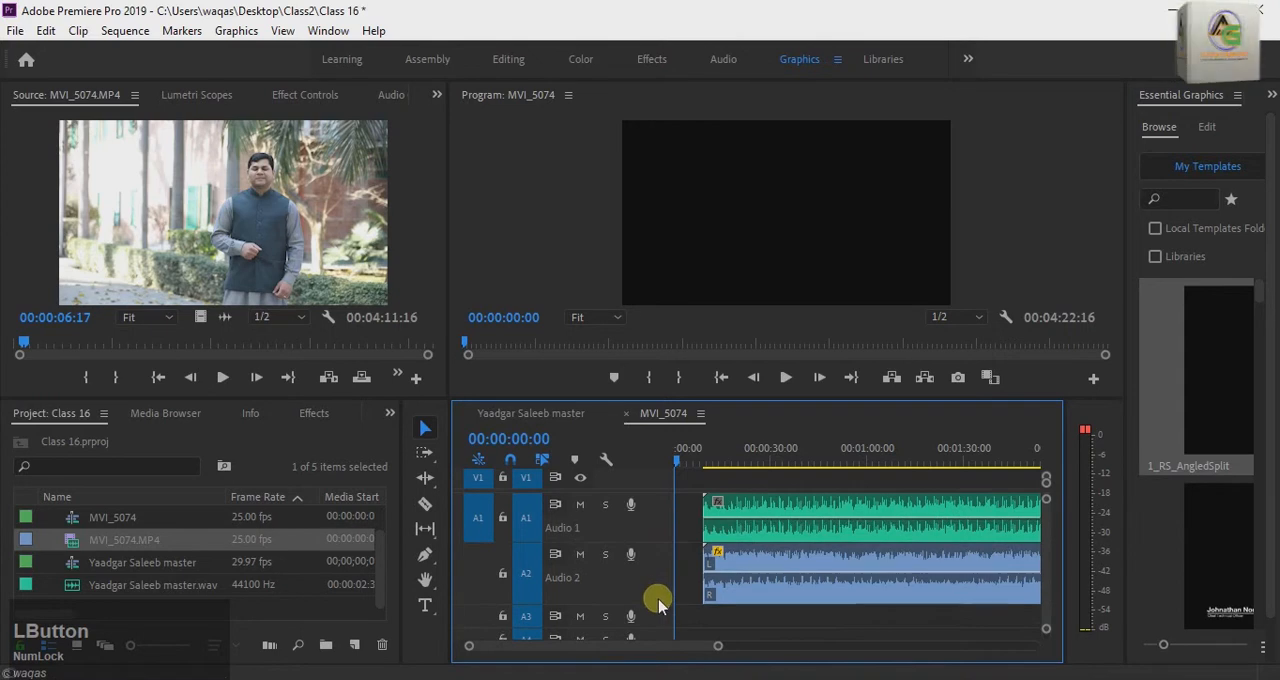
{"action": "left_click_drag", "start_coordinate": [657, 602], "coordinate": [653, 610]}
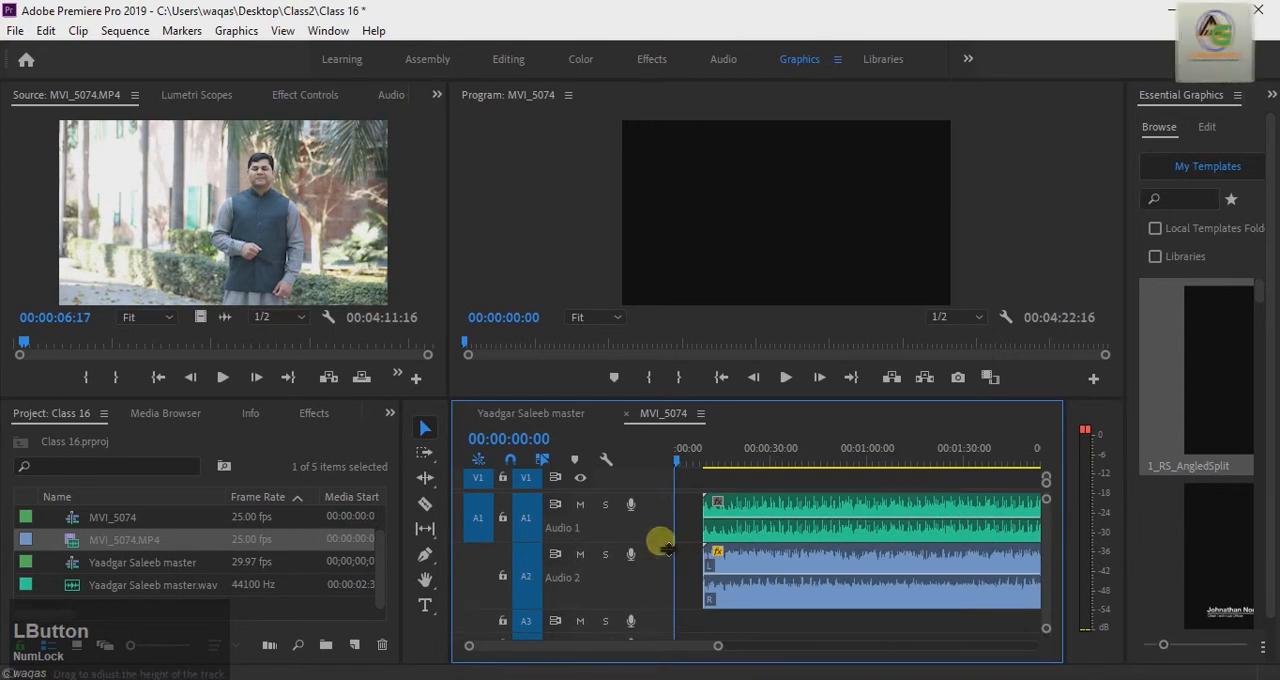
{"action": "left_click_drag", "start_coordinate": [664, 551], "coordinate": [659, 566]}
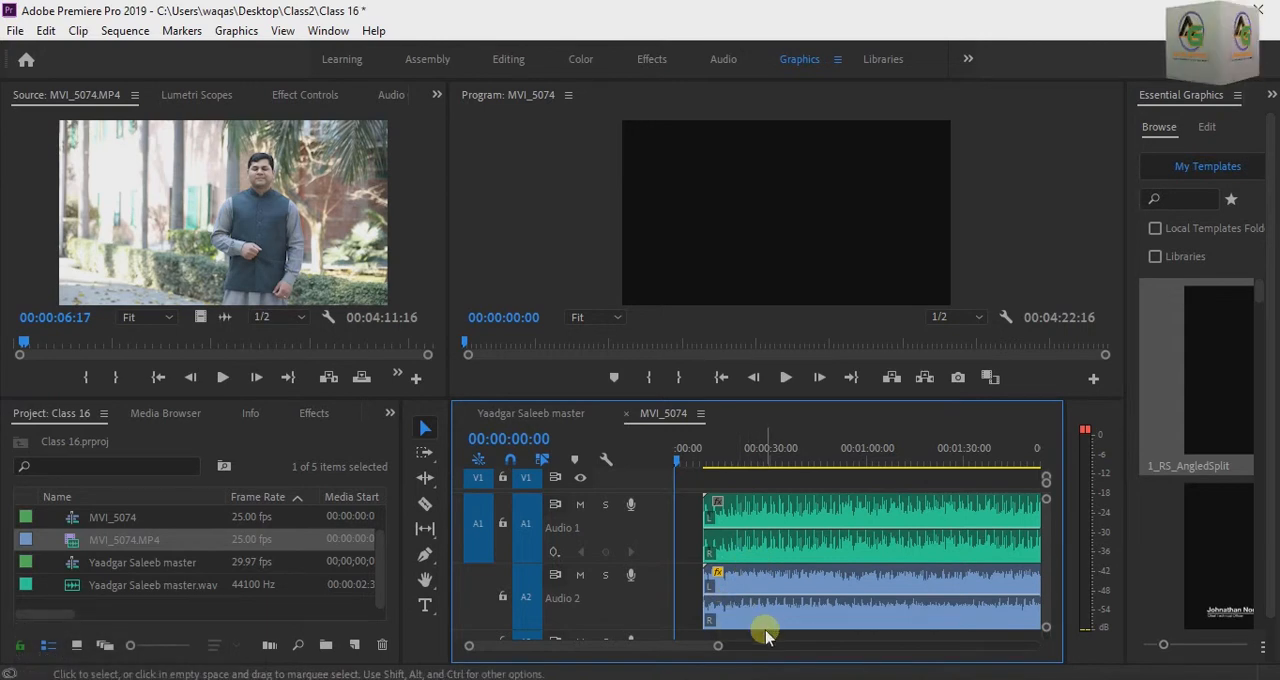
Step: Position the playhead at 00:00:15:12 over the master and camera audio clips
{"action": "left_click_drag", "start_coordinate": [677, 459], "coordinate": [734, 481]}
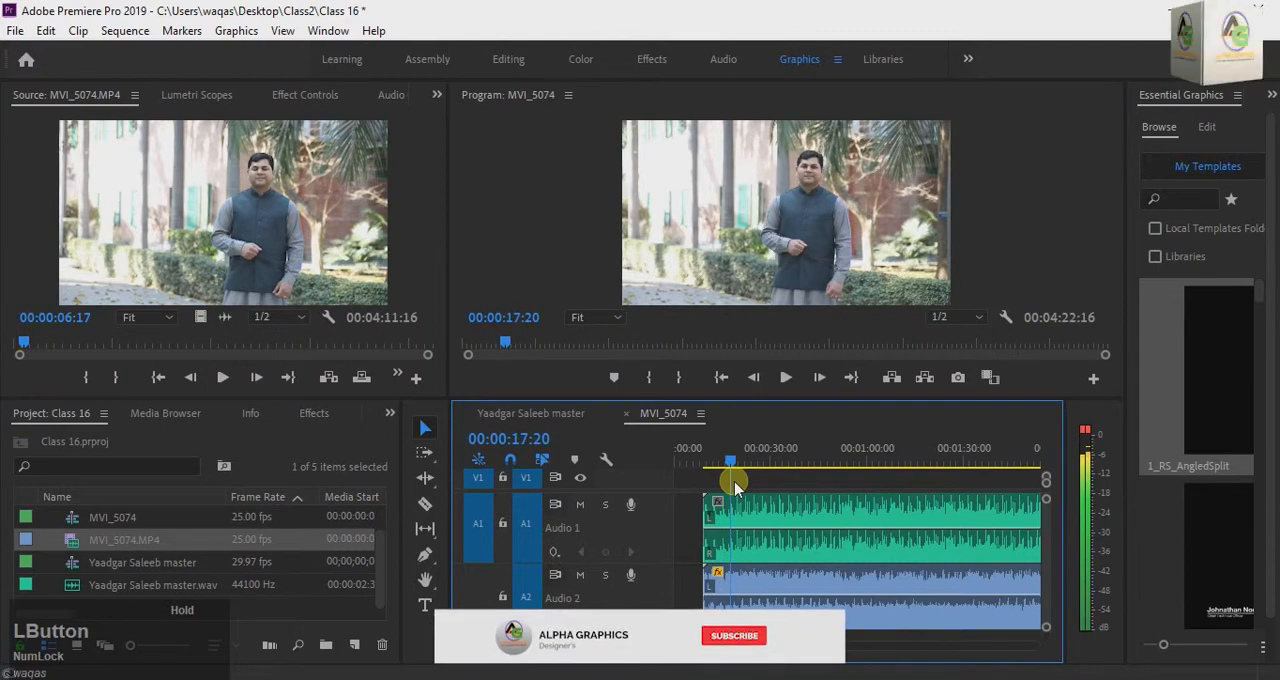
{"action": "left_click", "coordinate": [765, 595]}
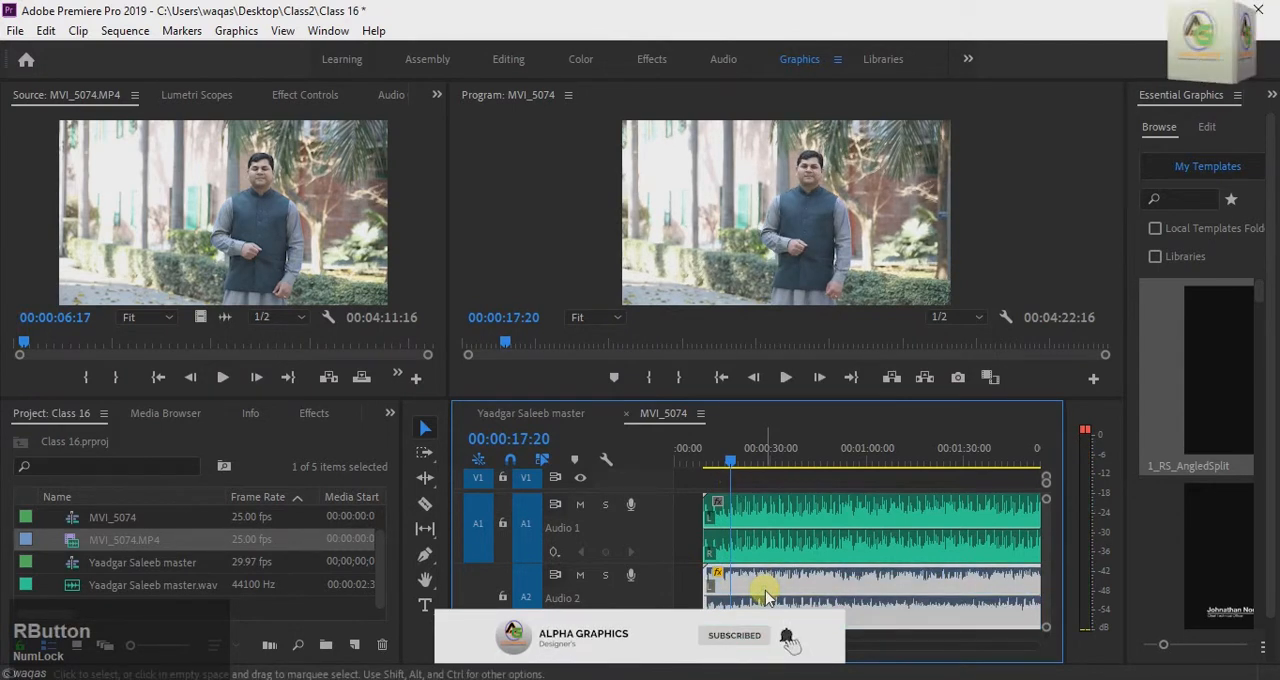
{"action": "right_click", "coordinate": [765, 595]}
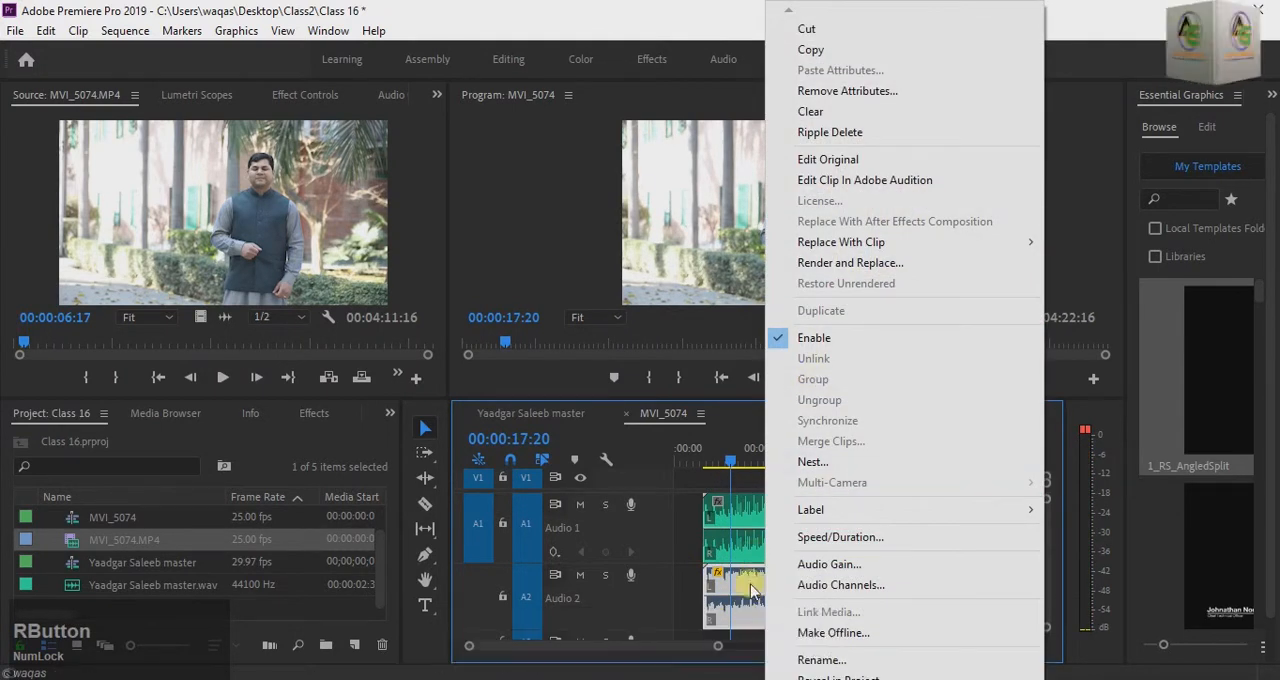
{"action": "left_click", "coordinate": [766, 583]}
{"action": "mouse_move", "coordinate": [726, 480]}
{"action": "left_mouse_down"}
{"action": "mouse_move", "coordinate": [730, 468]}
{"action": "mouse_move", "coordinate": [703, 466]}
{"action": "mouse_move", "coordinate": [727, 468]}
{"action": "left_mouse_up"}
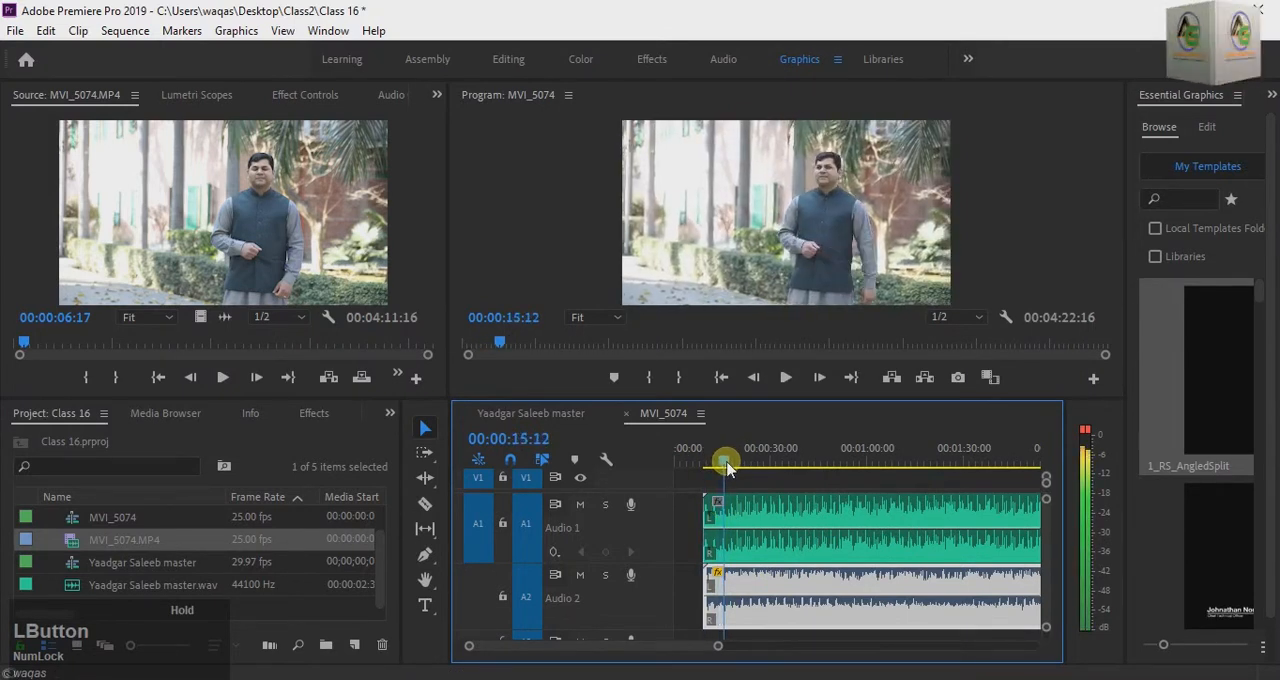
Step: Nudge only the camera audio clip on A2 earlier in small increments to align it with the master audio on A1
{"action": "left_click", "coordinate": [746, 546]}
{"action": "left_click", "coordinate": [786, 572]}
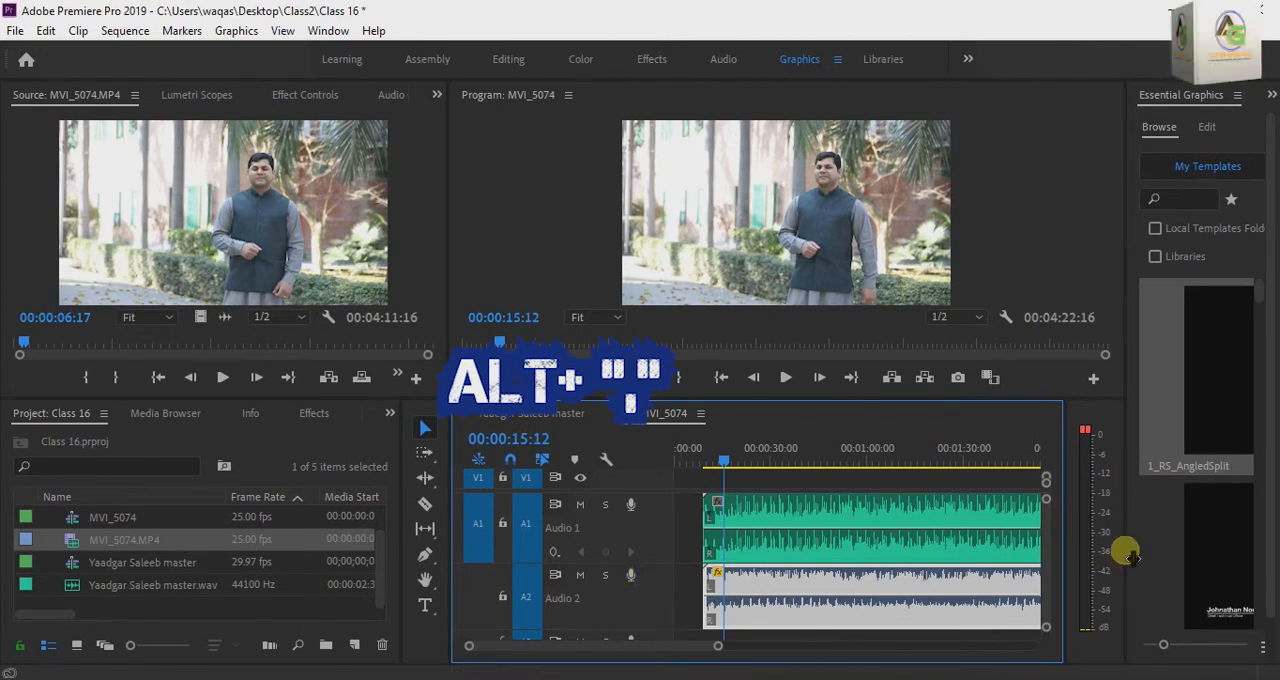
{"action": "key", "text": "alt"}
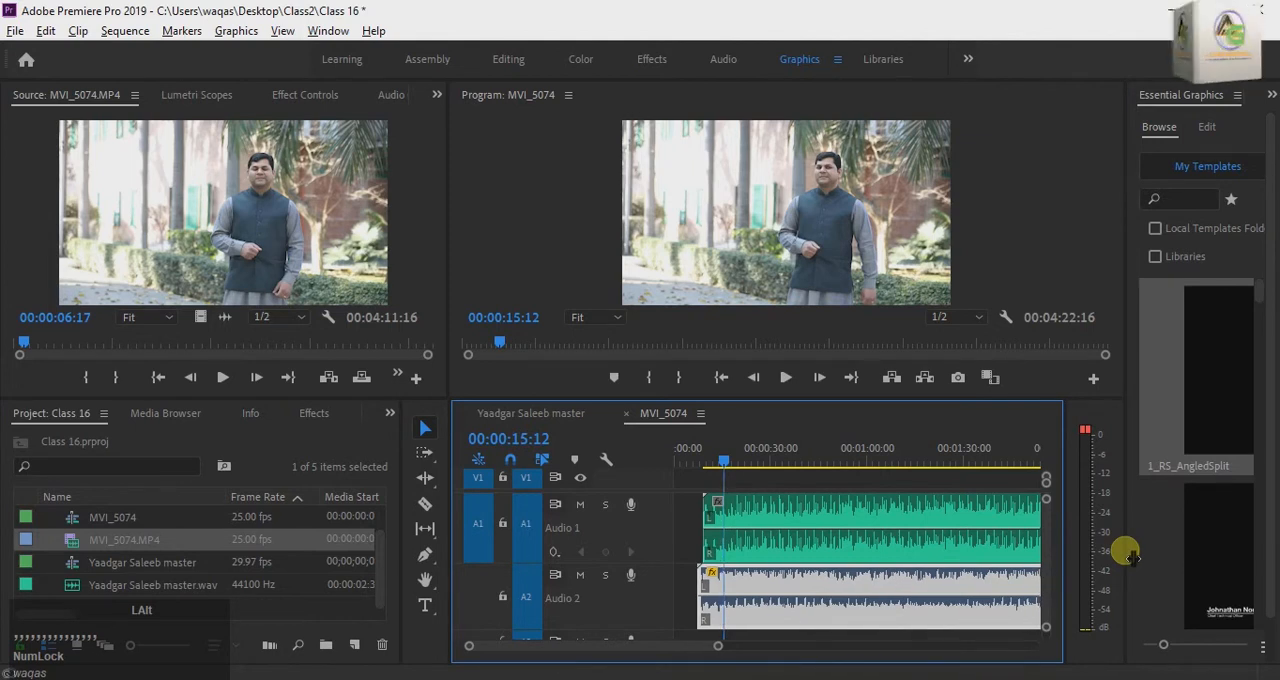
{"action": "key", "text": "alt"}
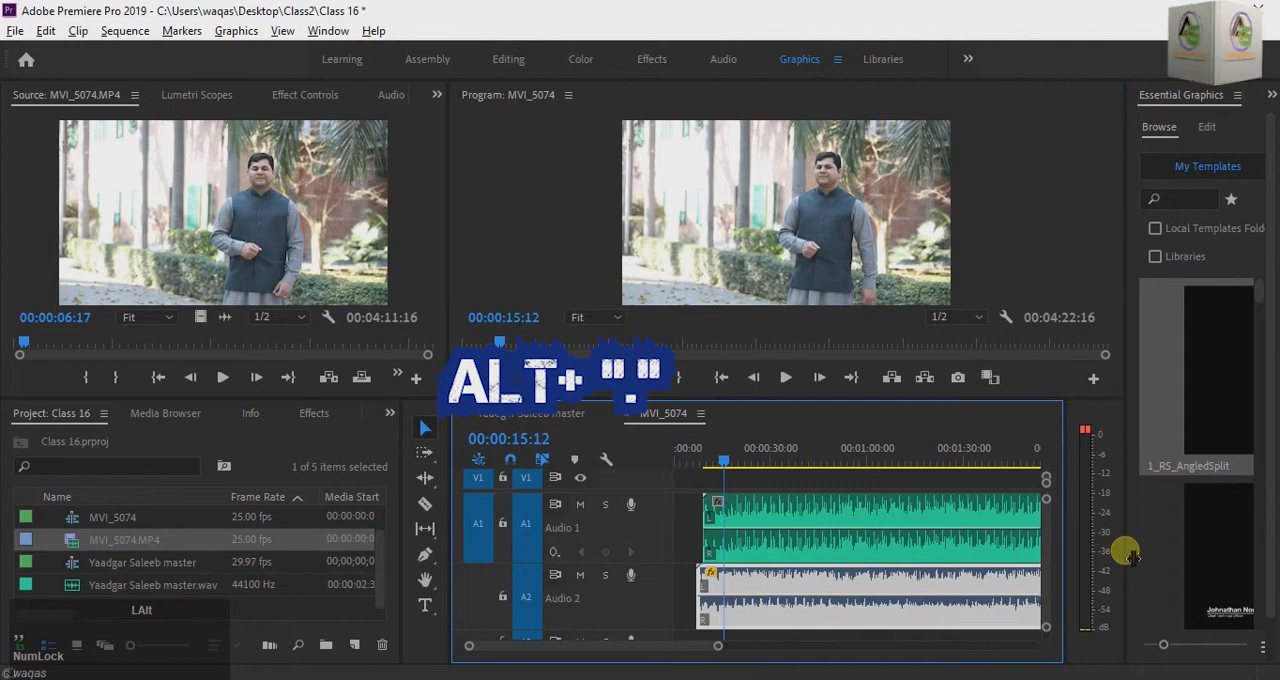
{"action": "left_click", "coordinate": [1126, 553]}
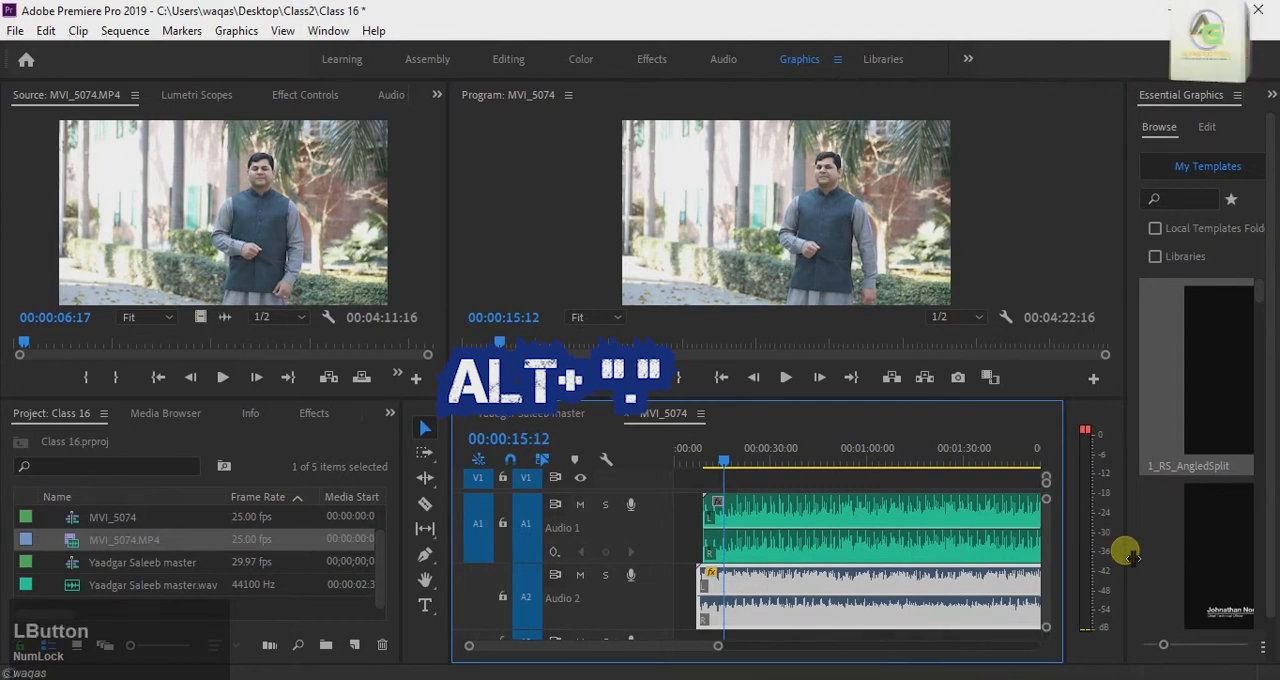
{"action": "key", "text": "alt"}
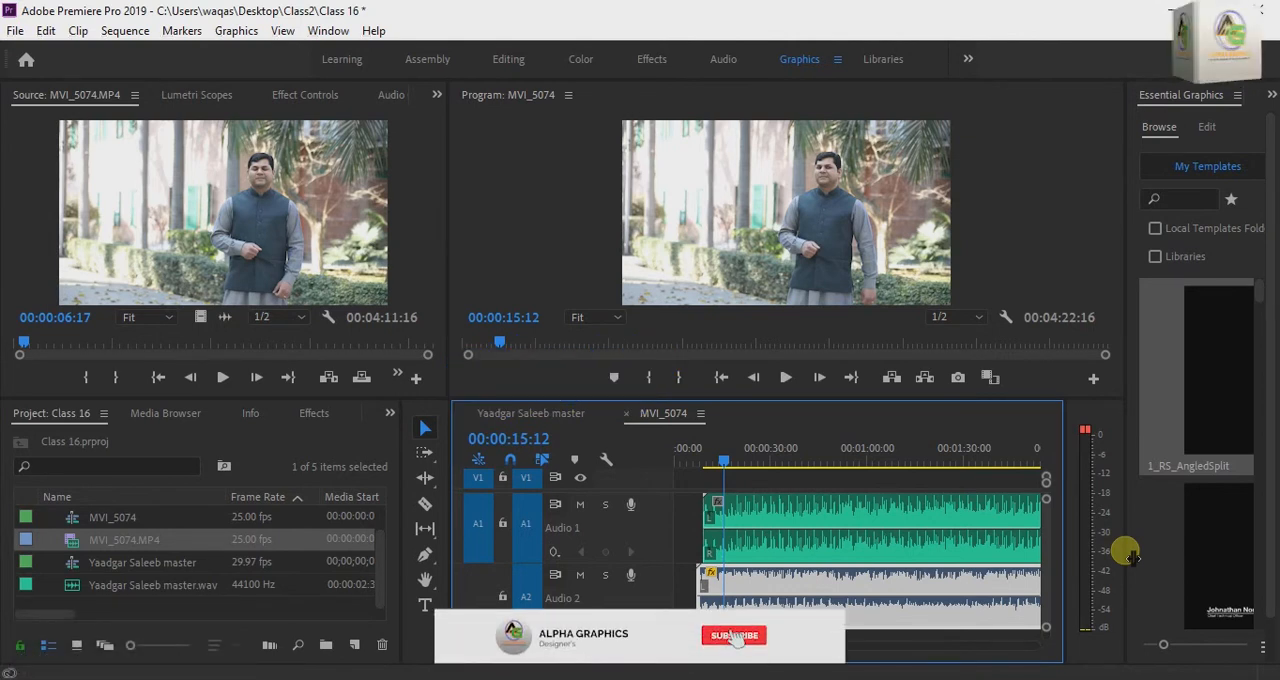
{"action": "key", "text": "alt"}
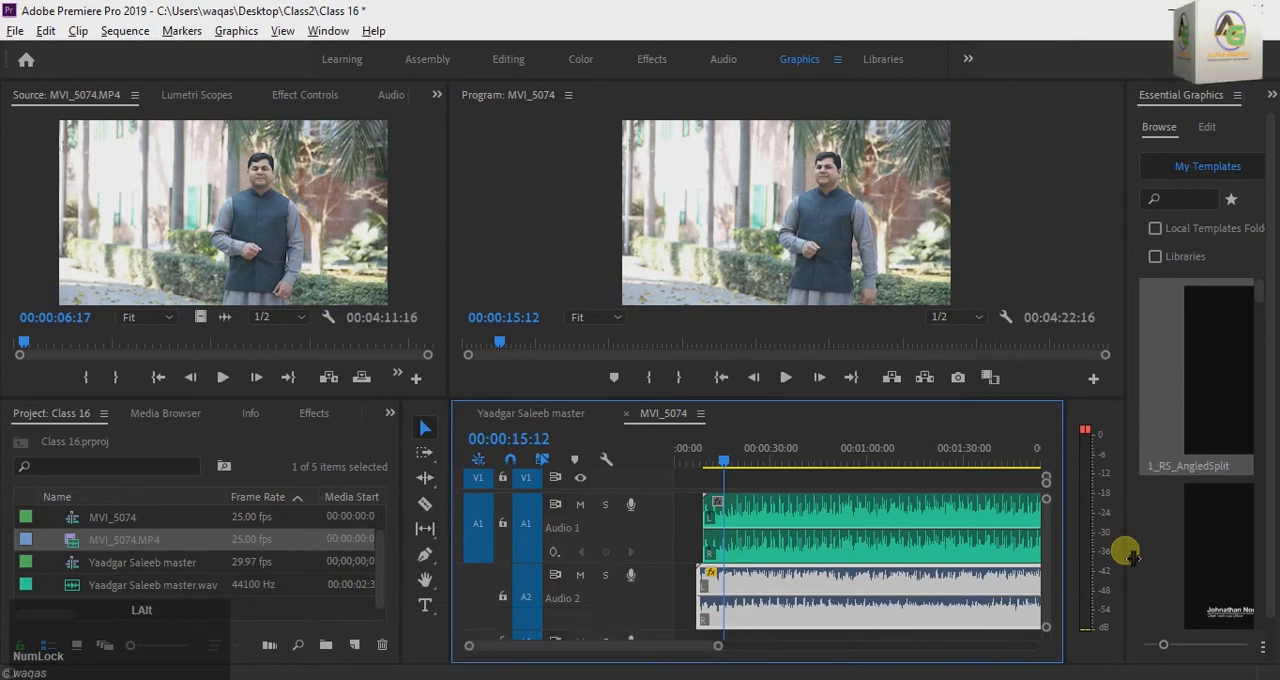
{"action": "key", "text": "alt+comma"}
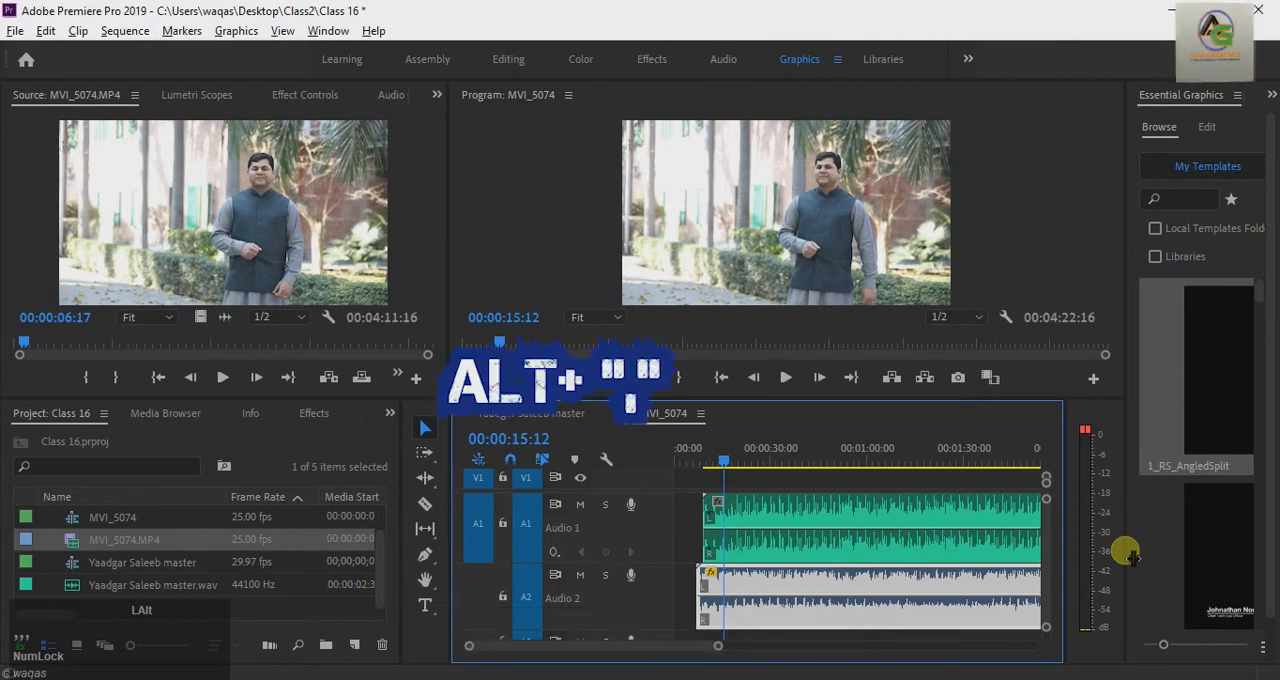